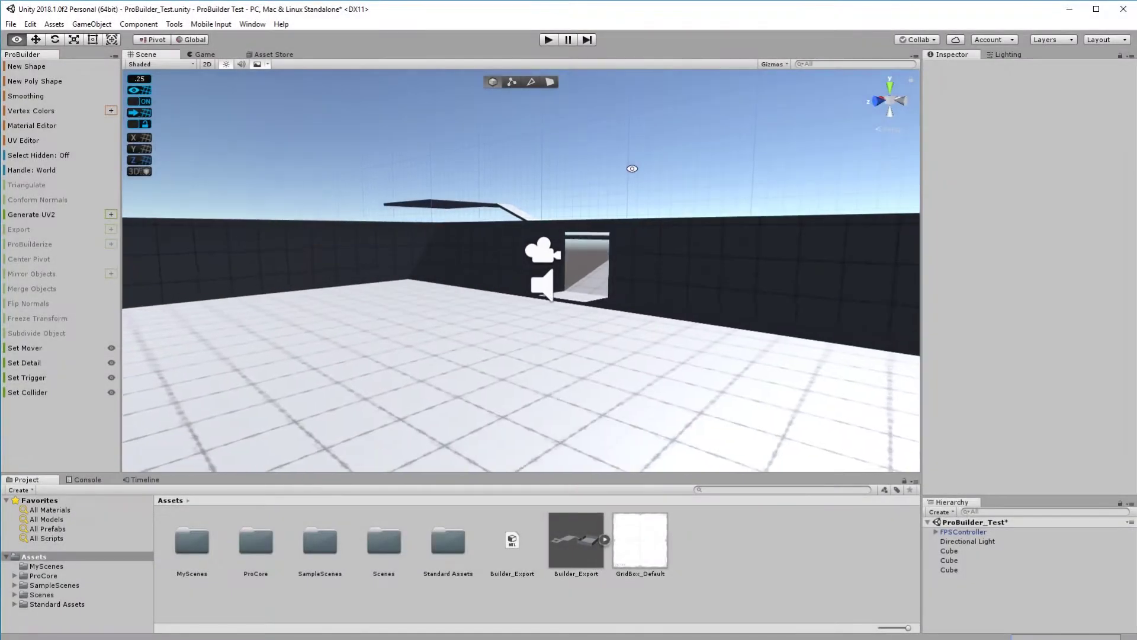
Step: Orbit around the level and select just the square floor platform
{"action": "left_click_drag", "start_coordinate": [632, 168], "coordinate": [296, 355], "text": "alt"}
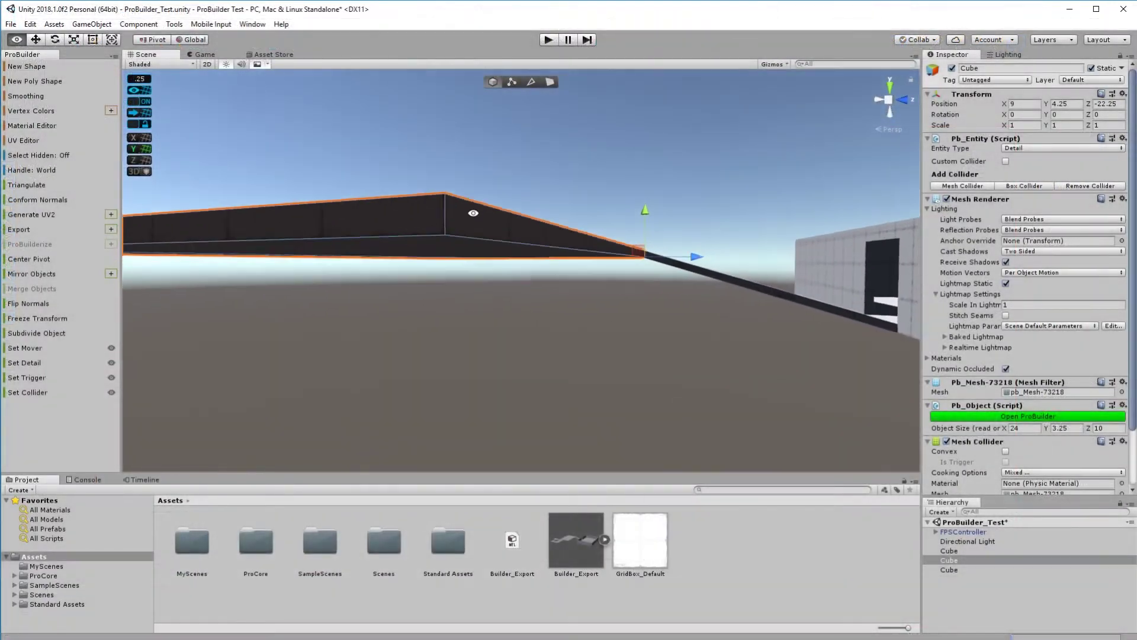
{"action": "right_click_drag", "start_coordinate": [474, 213], "coordinate": [482, 114]}
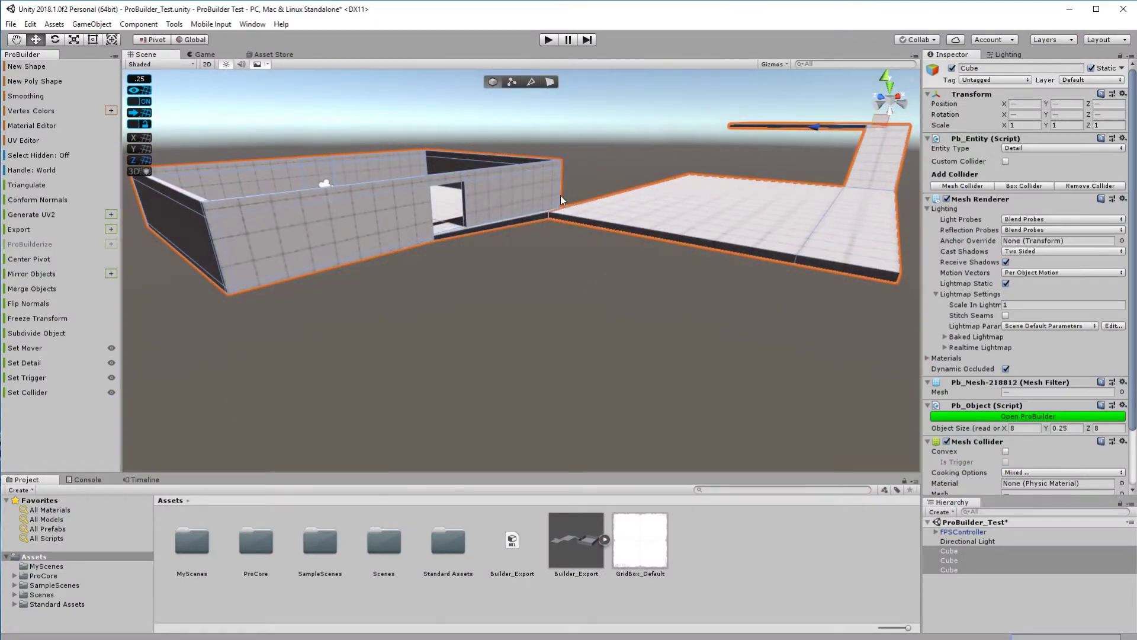
{"action": "left_click_drag", "start_coordinate": [546, 162], "coordinate": [595, 222], "text": "alt"}
{"action": "right_click_drag", "start_coordinate": [595, 222], "coordinate": [496, 136]}
{"action": "left_click_drag", "start_coordinate": [539, 176], "coordinate": [865, 210], "text": "alt"}
{"action": "middle_click_drag", "start_coordinate": [621, 307], "coordinate": [695, 230]}
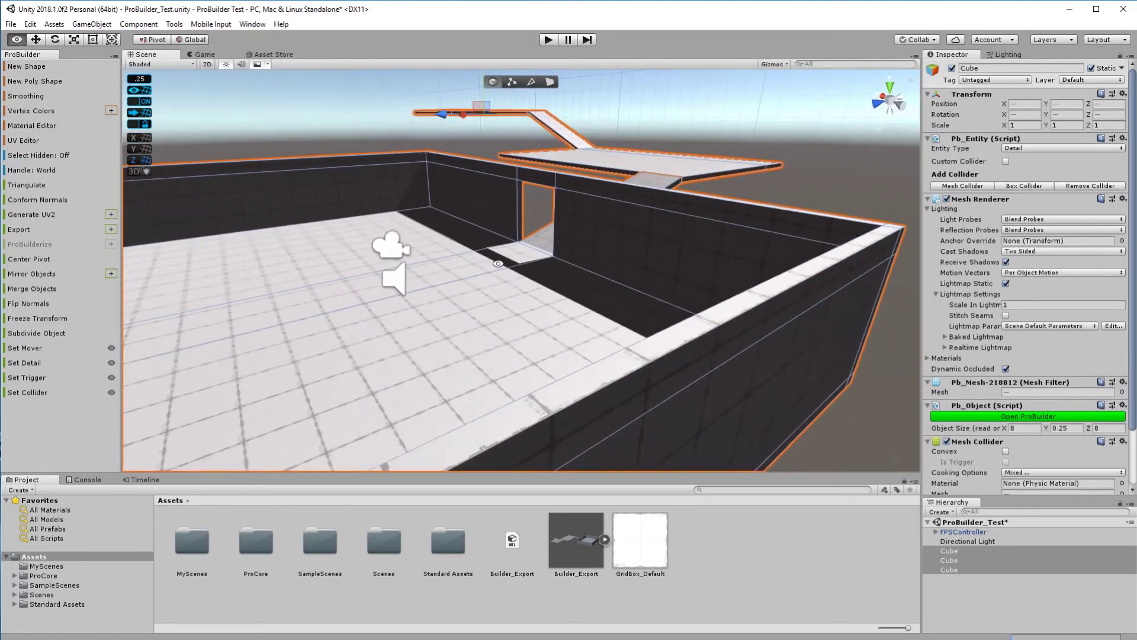
{"action": "scroll", "coordinate": [496, 265], "scroll_direction": "down", "scroll_amount": 4}
{"action": "left_click_drag", "start_coordinate": [364, 288], "coordinate": [334, 305], "text": "alt"}
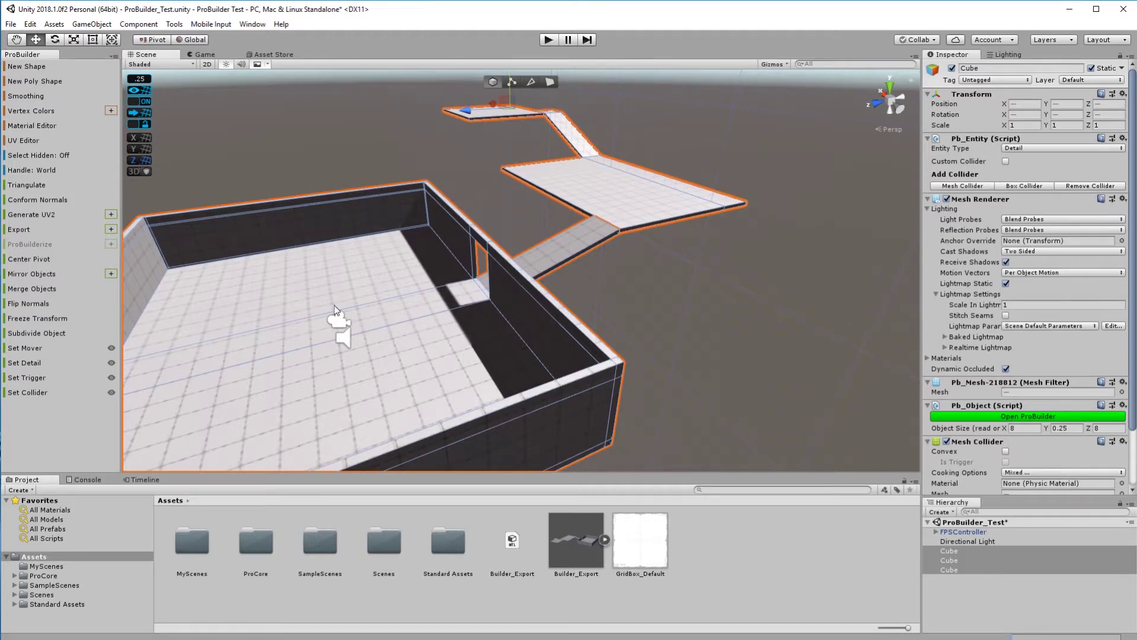
{"action": "left_click_drag", "start_coordinate": [334, 305], "coordinate": [584, 258], "text": "alt"}
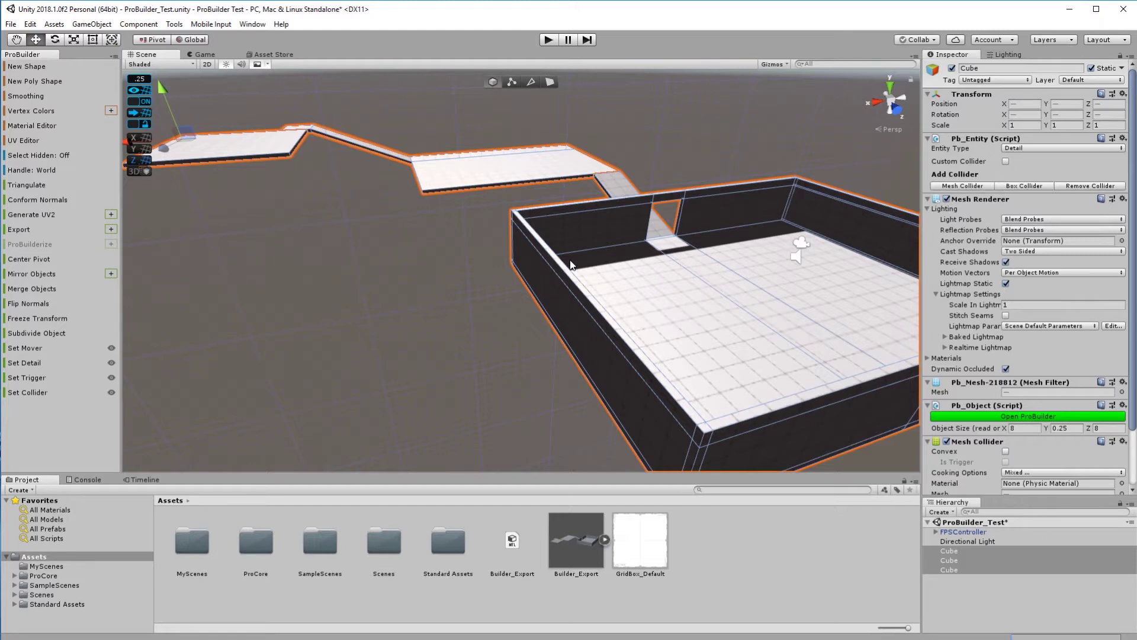
{"action": "left_click_drag", "start_coordinate": [570, 264], "coordinate": [417, 292], "text": "alt"}
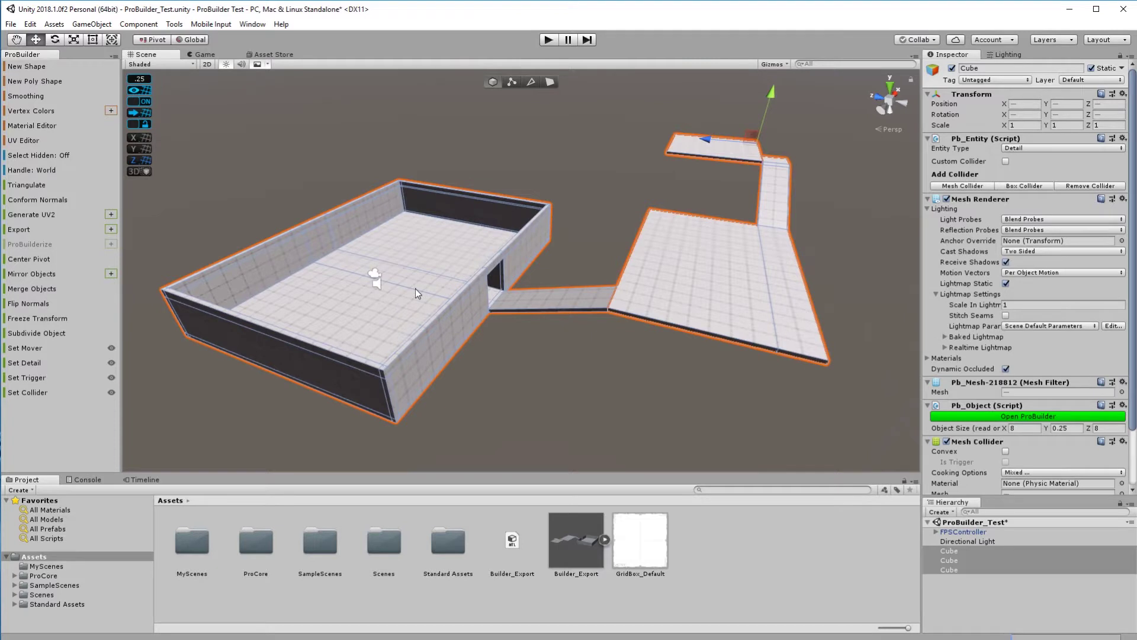
{"action": "left_click_drag", "start_coordinate": [512, 237], "coordinate": [345, 247], "text": "alt"}
{"action": "right_click_drag", "start_coordinate": [343, 247], "coordinate": [439, 244]}
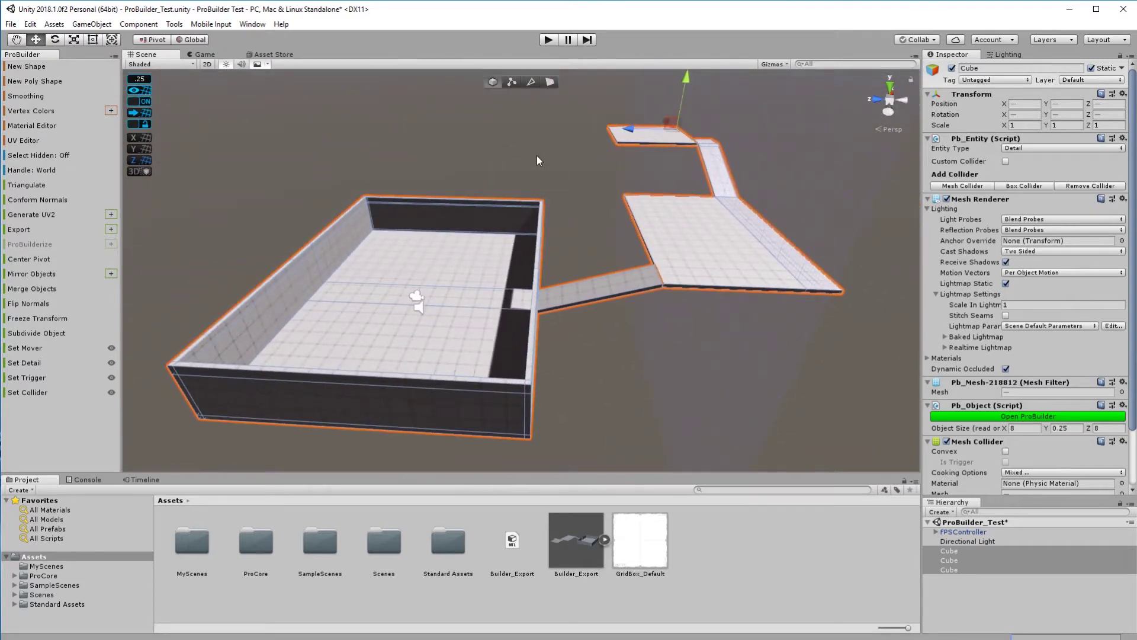
{"action": "right_click_drag", "start_coordinate": [536, 155], "coordinate": [647, 265]}
{"action": "middle_click_drag", "start_coordinate": [647, 265], "coordinate": [620, 271]}
{"action": "scroll", "coordinate": [608, 272], "scroll_direction": "up", "scroll_amount": 4}
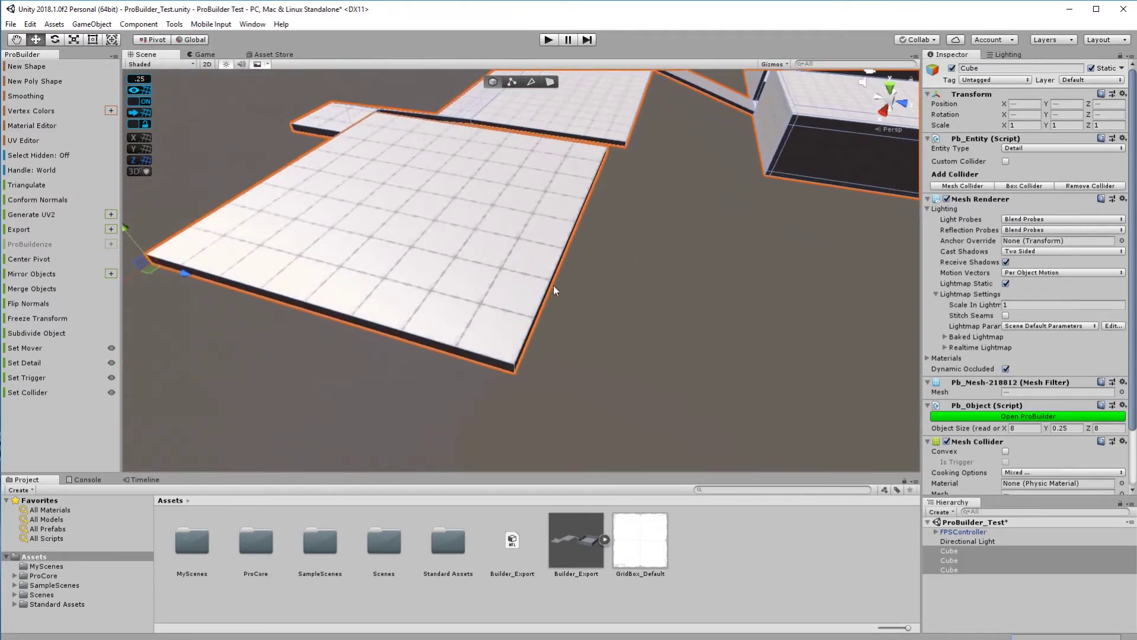
{"action": "left_click", "coordinate": [507, 288]}
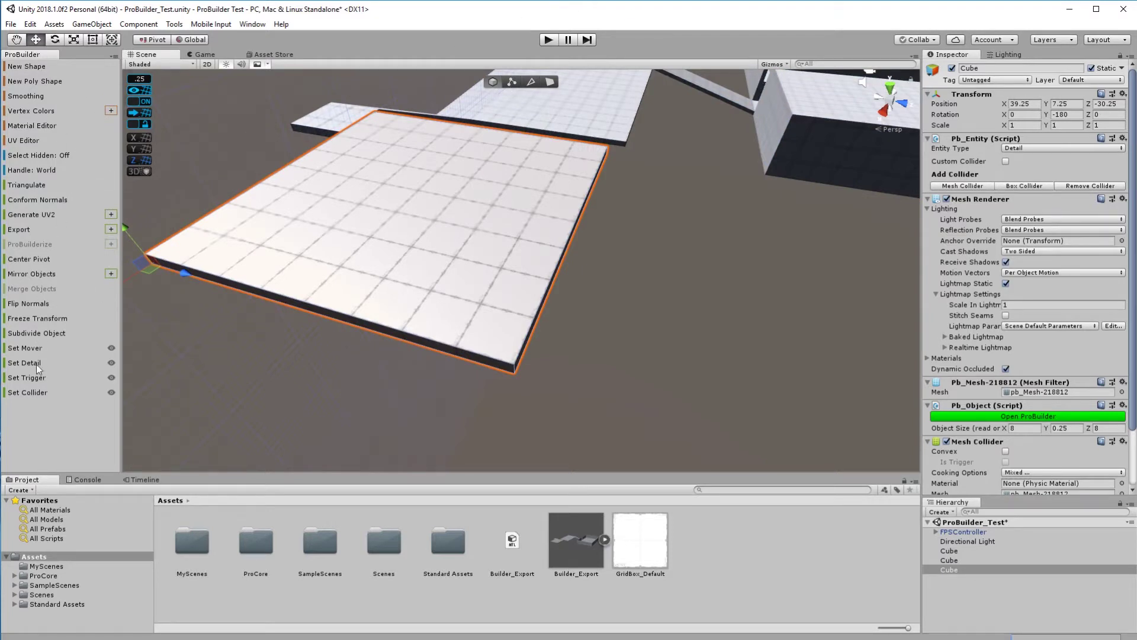
Step: Switch the ProBuilder panel to icons, then back to text labels
{"action": "right_click", "coordinate": [40, 428]}
{"action": "left_click", "coordinate": [89, 465]}
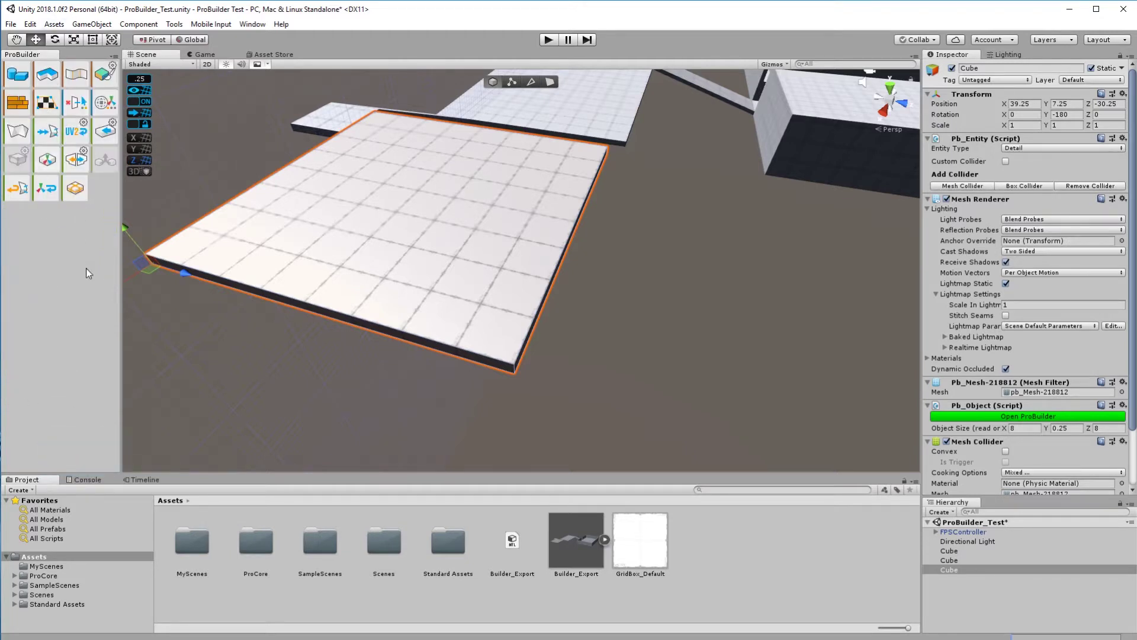
{"action": "right_click", "coordinate": [86, 273]}
{"action": "left_click", "coordinate": [154, 320]}
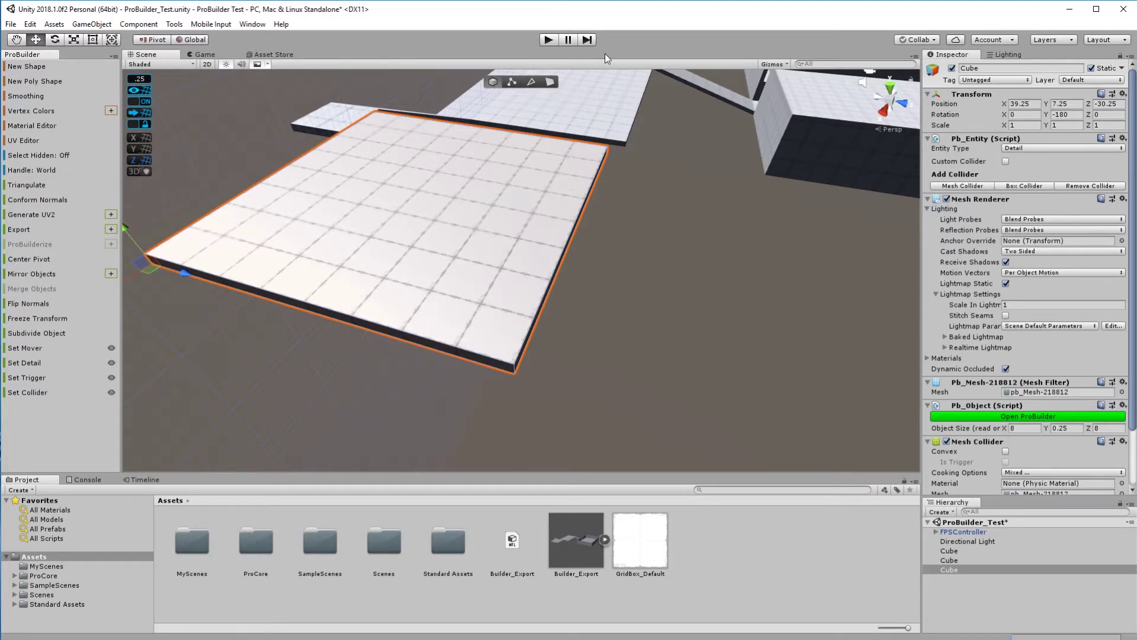
Step: In edge mode, insert an edge loop from the slab's top edge and slide it sideways
{"action": "left_click", "coordinate": [532, 83]}
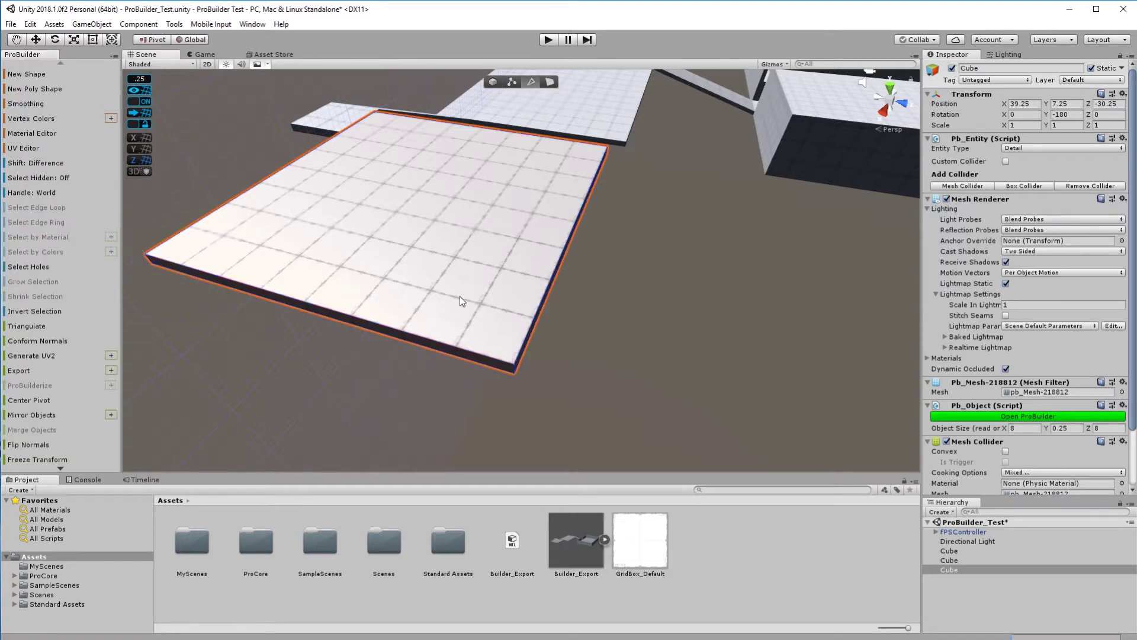
{"action": "scroll", "coordinate": [460, 304], "scroll_direction": "up", "scroll_amount": 3}
{"action": "mouse_move", "coordinate": [460, 304]}
{"action": "left_mouse_down", "text": "alt"}
{"action": "mouse_move", "coordinate": [439, 303]}
{"action": "mouse_move", "coordinate": [442, 284]}
{"action": "mouse_move", "coordinate": [444, 294]}
{"action": "left_mouse_up", "text": "alt"}
{"action": "right_click_drag", "start_coordinate": [445, 294], "coordinate": [445, 295]}
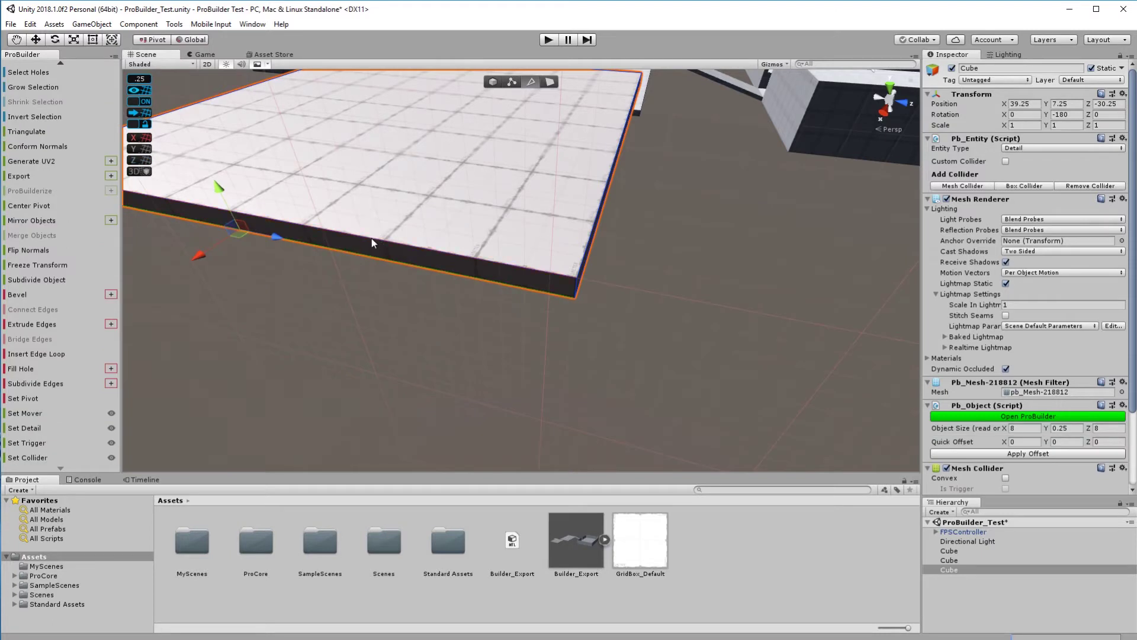
{"action": "left_click", "coordinate": [372, 238]}
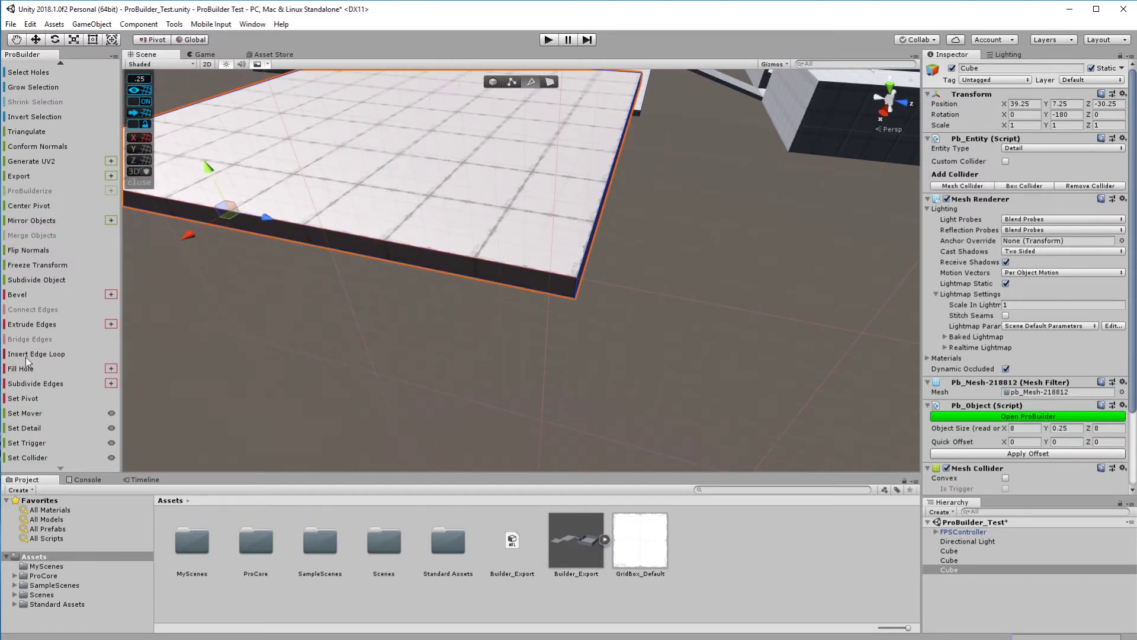
{"action": "left_click", "coordinate": [47, 353]}
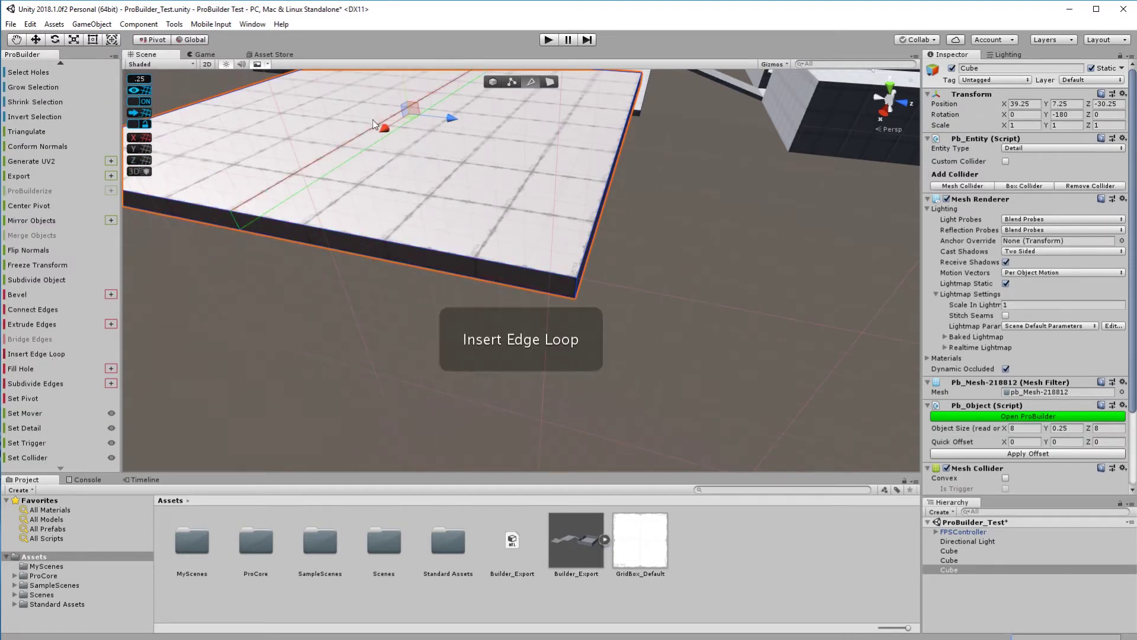
{"action": "mouse_move", "coordinate": [325, 256]}
{"action": "left_mouse_down", "text": "alt"}
{"action": "mouse_move", "coordinate": [325, 279]}
{"action": "mouse_move", "coordinate": [325, 254]}
{"action": "left_mouse_up", "text": "alt"}
{"action": "left_click_drag", "start_coordinate": [464, 161], "coordinate": [559, 219]}
{"action": "scroll", "coordinate": [393, 287], "scroll_direction": "down", "scroll_amount": 4}
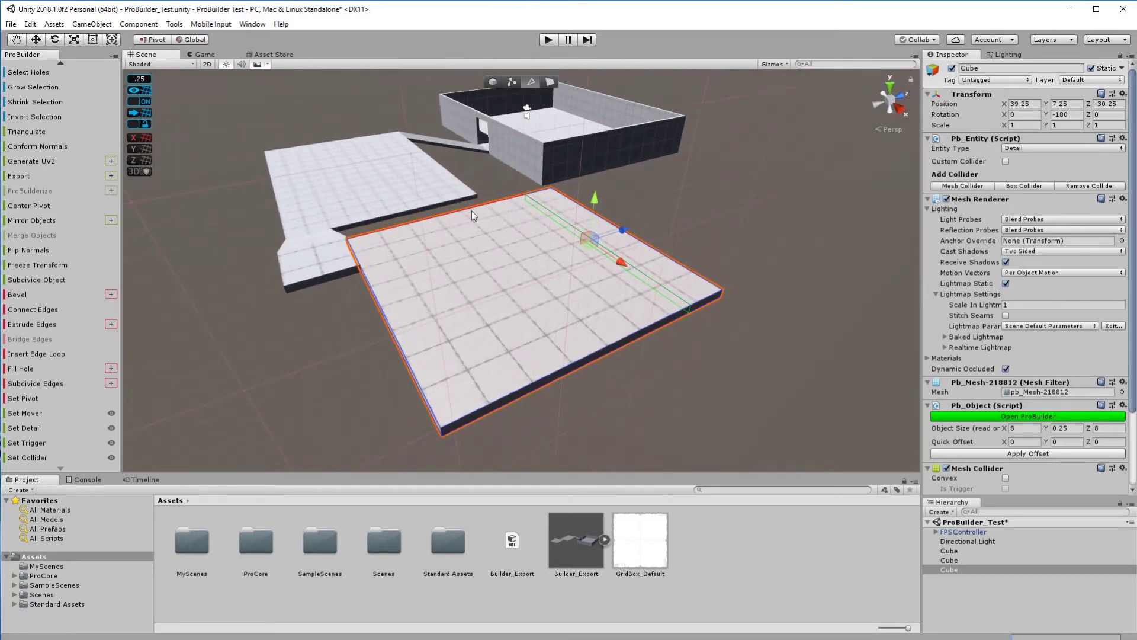
Step: Turn off the ProGrids grid lock and frame the floor slab squarely
{"action": "mouse_move", "coordinate": [148, 80]}
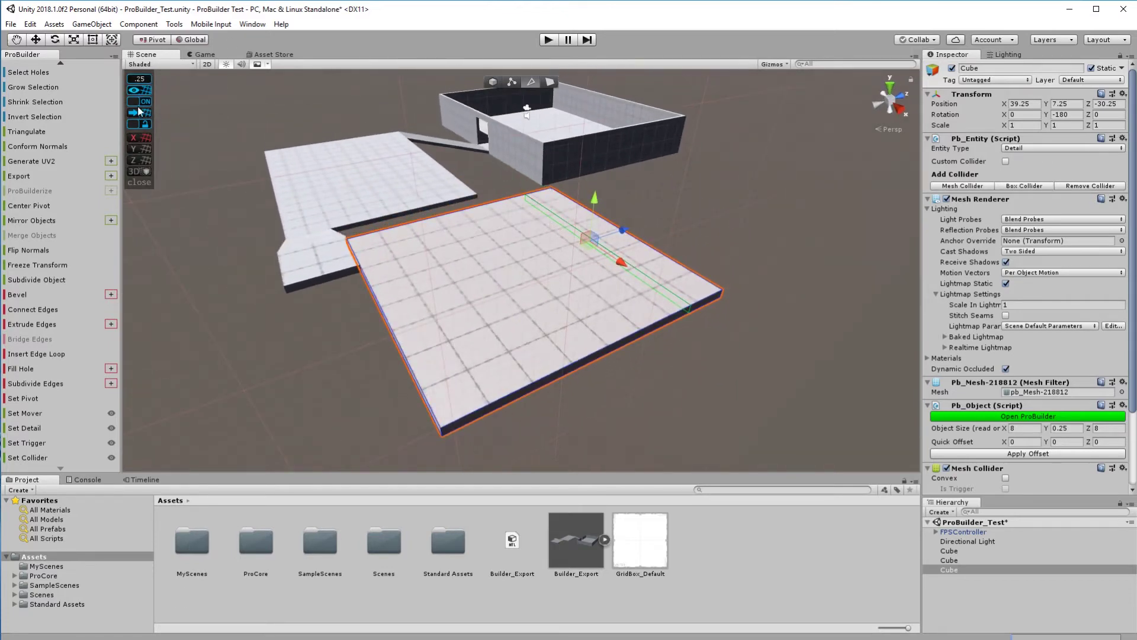
{"action": "left_click", "coordinate": [144, 124]}
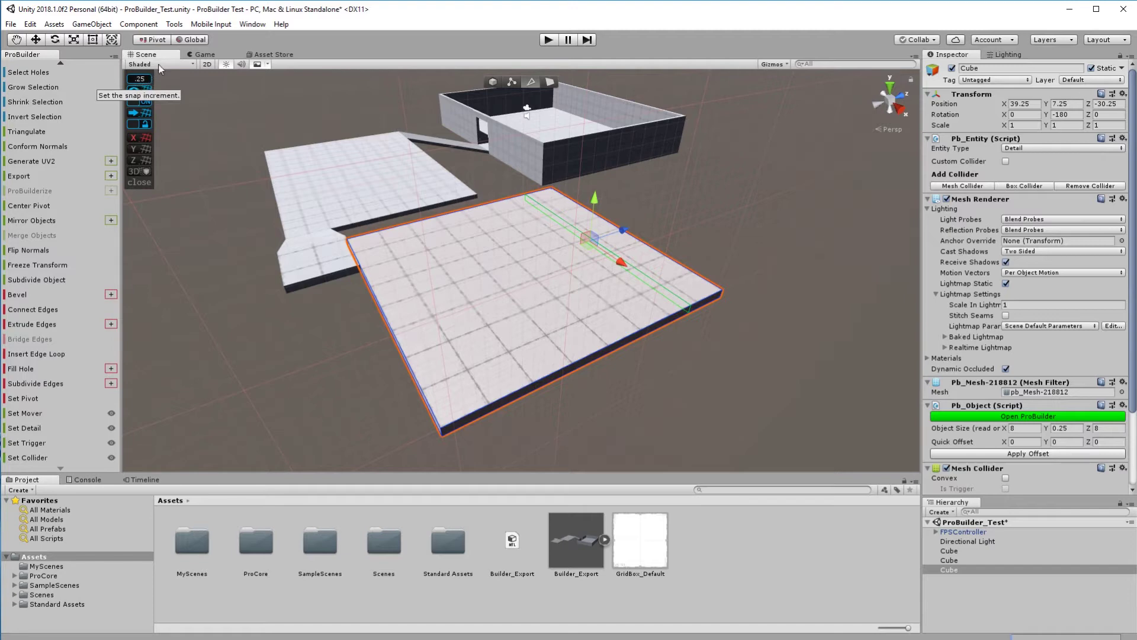
{"action": "left_click_drag", "start_coordinate": [474, 180], "coordinate": [858, 193], "text": "alt"}
{"action": "middle_click_drag", "start_coordinate": [858, 194], "coordinate": [713, 267]}
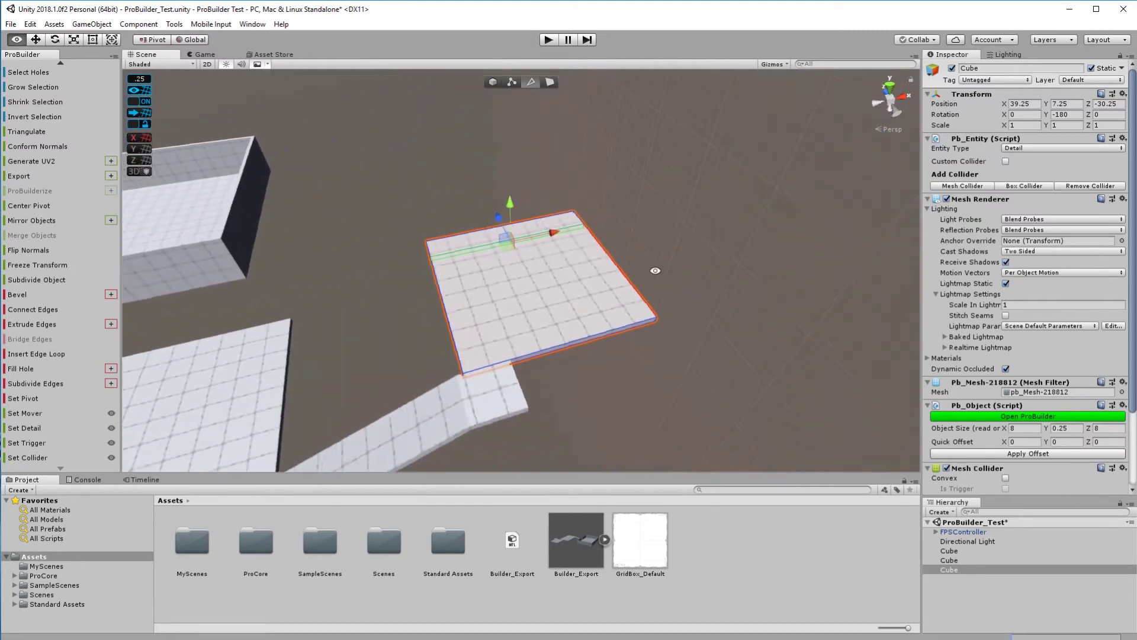
{"action": "left_click_drag", "start_coordinate": [663, 264], "coordinate": [500, 226], "text": "alt"}
{"action": "middle_click_drag", "start_coordinate": [507, 225], "coordinate": [436, 221]}
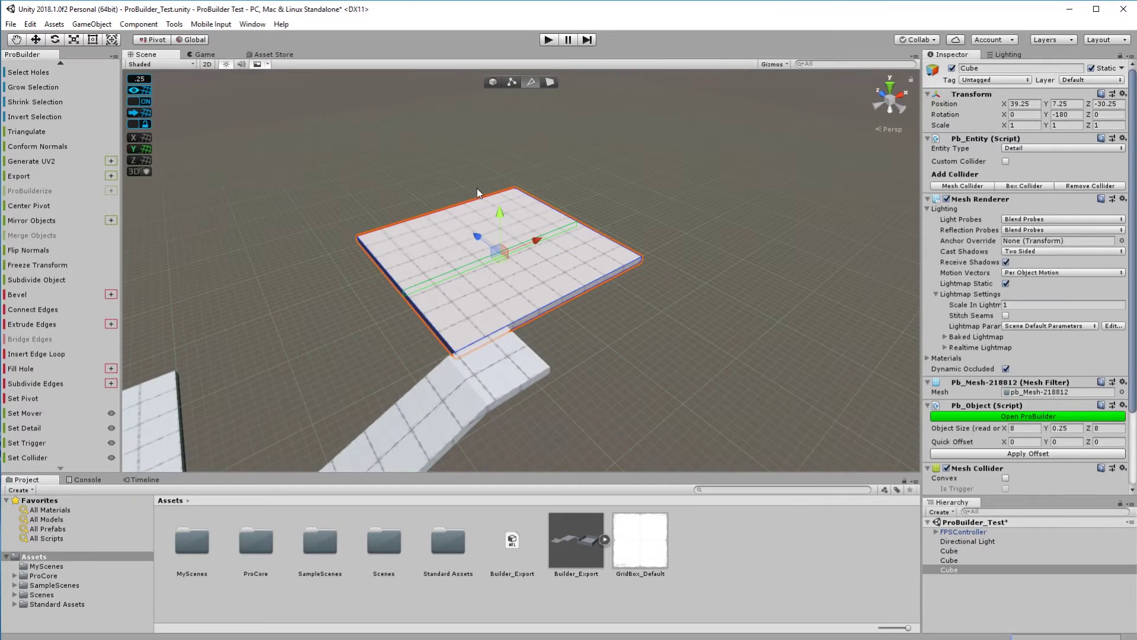
Step: Try raising the edge loop into a slope and sliding it along Z, undoing both
{"action": "left_click_drag", "start_coordinate": [502, 212], "coordinate": [514, 198]}
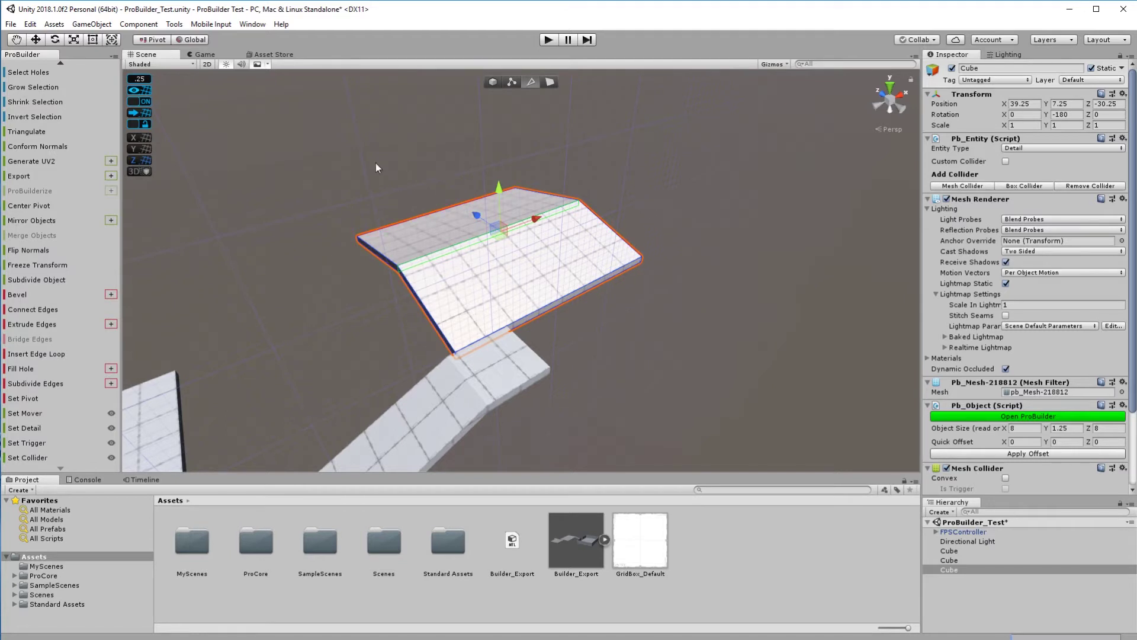
{"action": "key", "text": "ctrl+z"}
{"action": "left_click_drag", "start_coordinate": [476, 235], "coordinate": [509, 242]}
{"action": "key", "text": "ctrl+z"}
{"action": "left_click_drag", "start_coordinate": [414, 299], "coordinate": [472, 314], "text": "alt"}
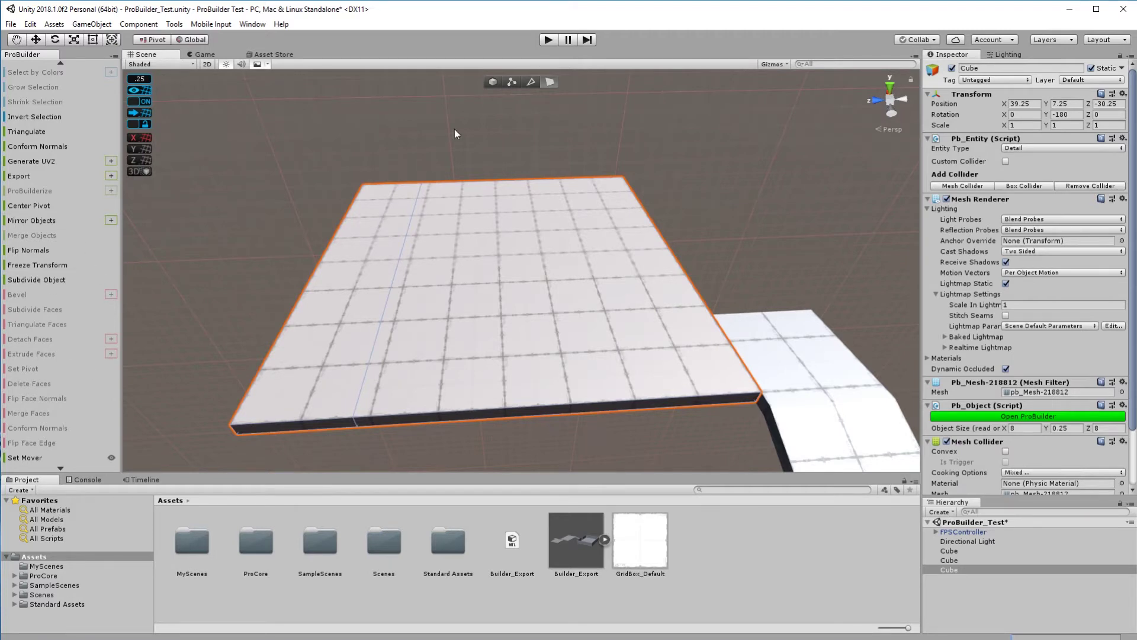
Step: Extrude and shrink a centre face into a smaller square, then delete that face to cut a hole
{"action": "left_click", "coordinate": [535, 274]}
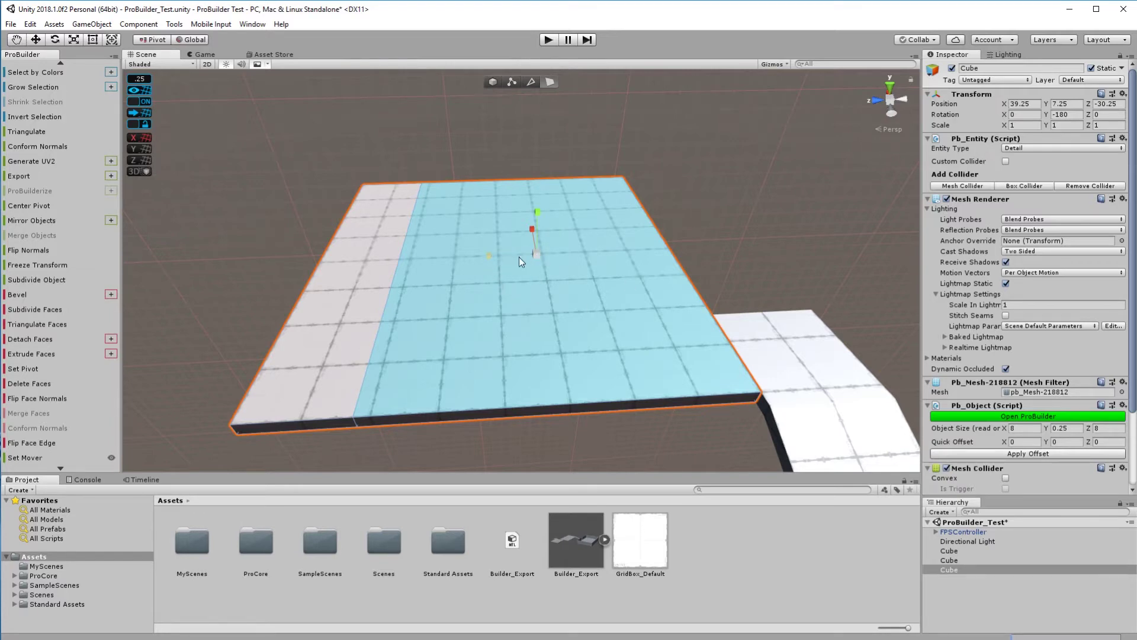
{"action": "left_click_drag", "start_coordinate": [485, 257], "coordinate": [524, 241], "text": "shift"}
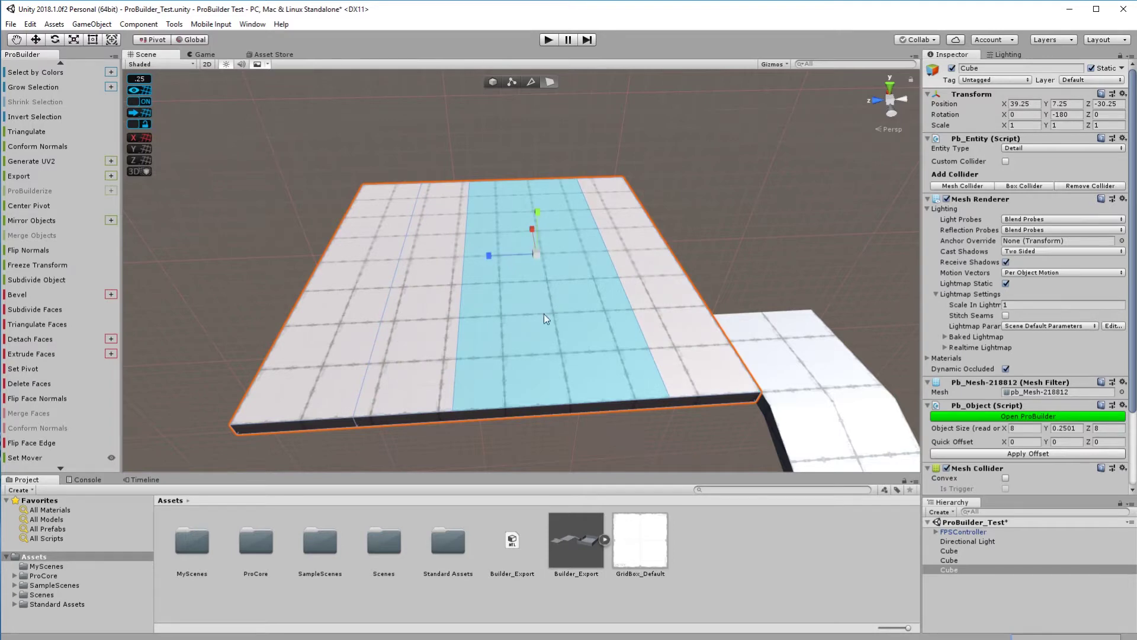
{"action": "left_click_drag", "start_coordinate": [538, 320], "coordinate": [660, 327], "text": "alt"}
{"action": "mouse_move", "coordinate": [520, 225]}
{"action": "left_mouse_down", "text": "shift"}
{"action": "mouse_move", "coordinate": [542, 250]}
{"action": "mouse_move", "coordinate": [534, 240]}
{"action": "left_mouse_up", "text": "shift"}
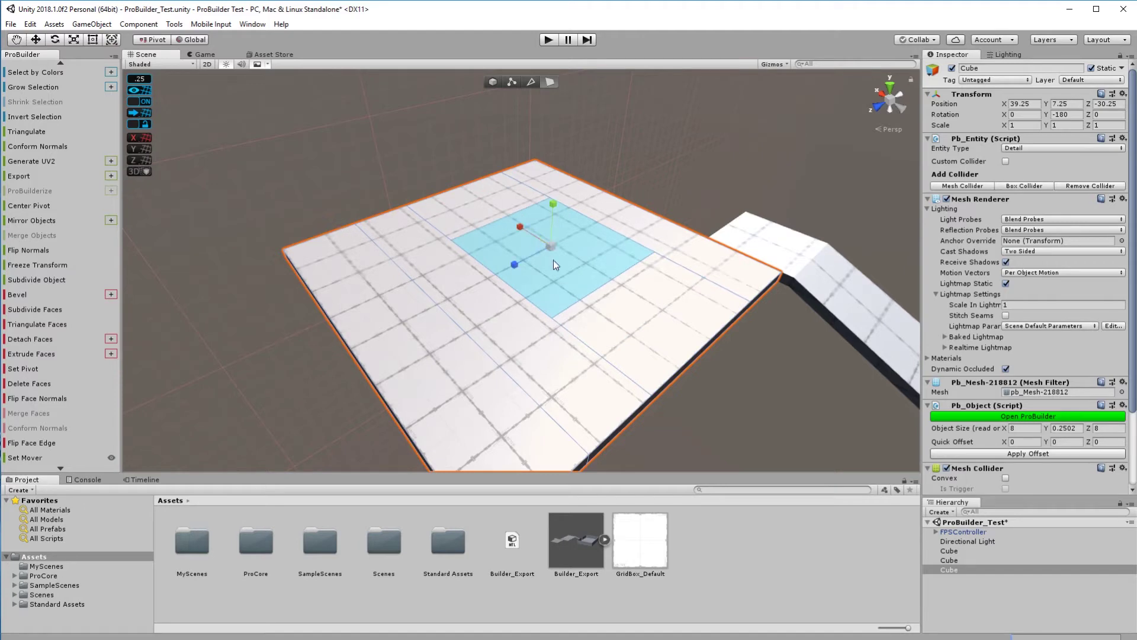
{"action": "key", "text": "Delete"}
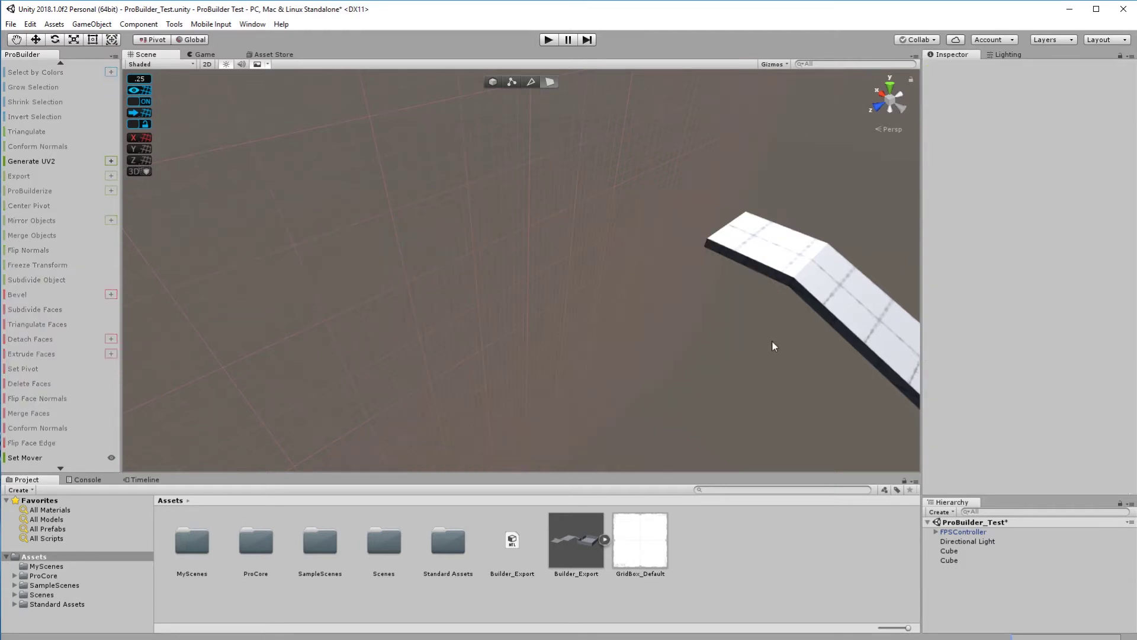
{"action": "key", "text": "ctrl+z"}
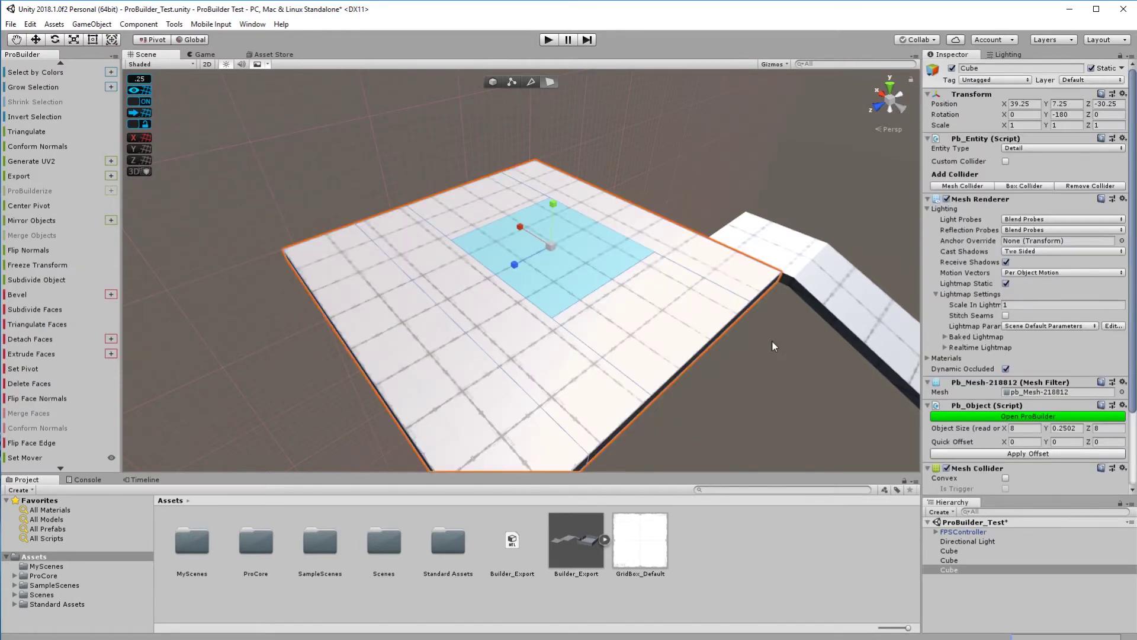
{"action": "key", "text": "BackSpace"}
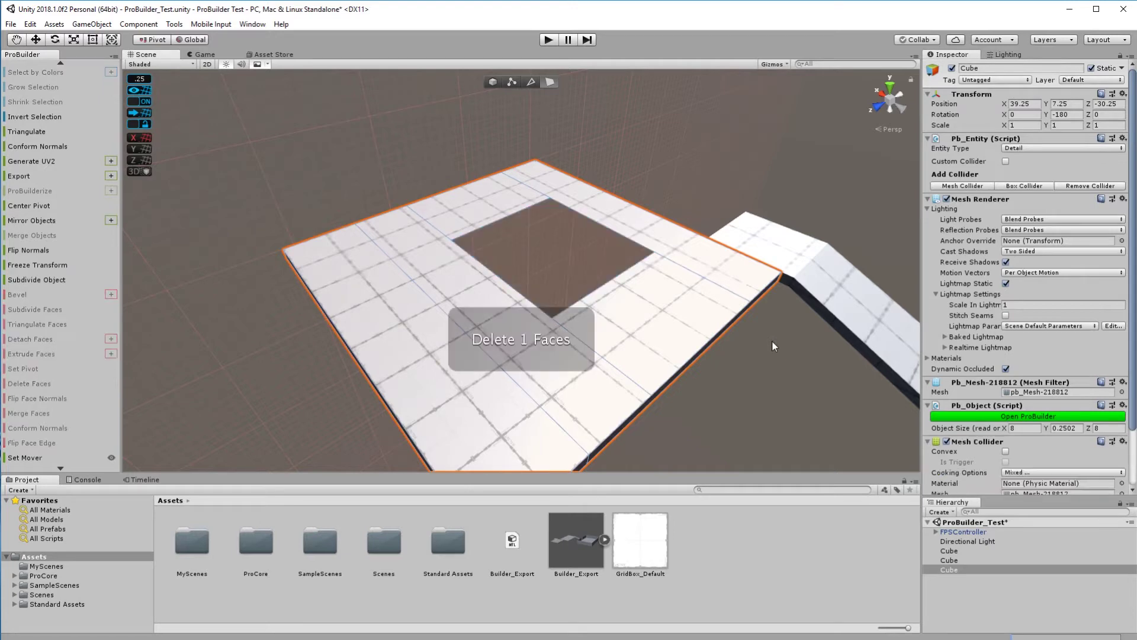
{"action": "left_click_drag", "start_coordinate": [750, 290], "coordinate": [601, 287], "text": "alt"}
Step: Return to edge mode and orbit around the holed platform and walled room
{"action": "left_click", "coordinate": [532, 82]}
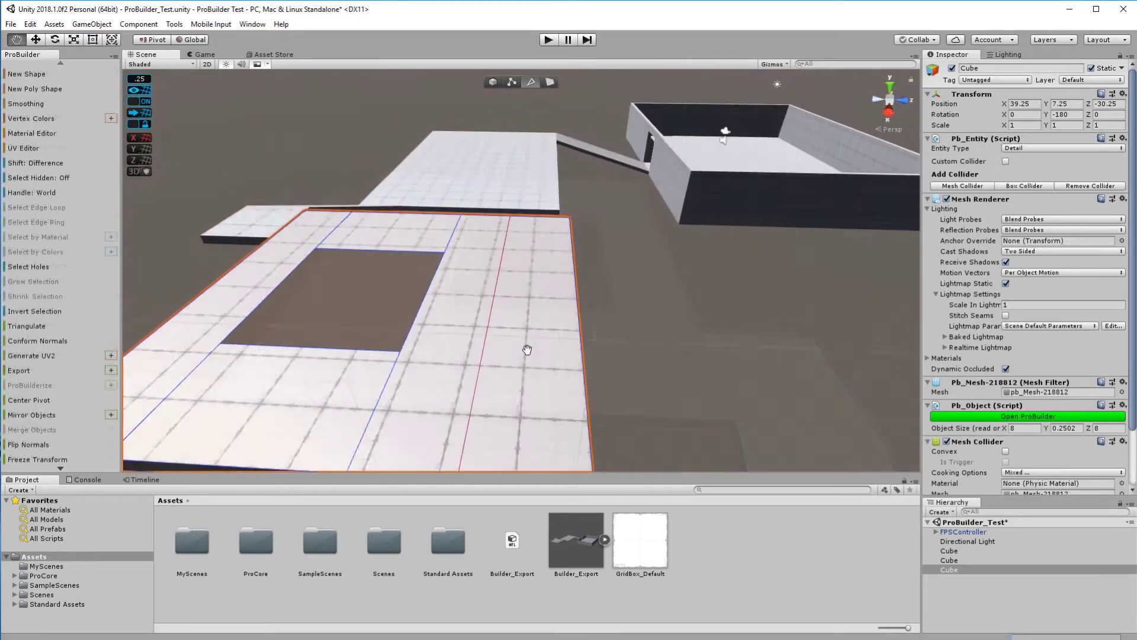
{"action": "middle_click_drag", "start_coordinate": [527, 349], "coordinate": [479, 376]}
{"action": "left_click_drag", "start_coordinate": [688, 324], "coordinate": [426, 317], "text": "alt"}
{"action": "middle_click_drag", "start_coordinate": [690, 342], "coordinate": [195, 243]}
{"action": "left_click_drag", "start_coordinate": [194, 243], "coordinate": [475, 231], "text": "alt"}
{"action": "left_click_drag", "start_coordinate": [398, 269], "coordinate": [603, 296], "text": "alt"}
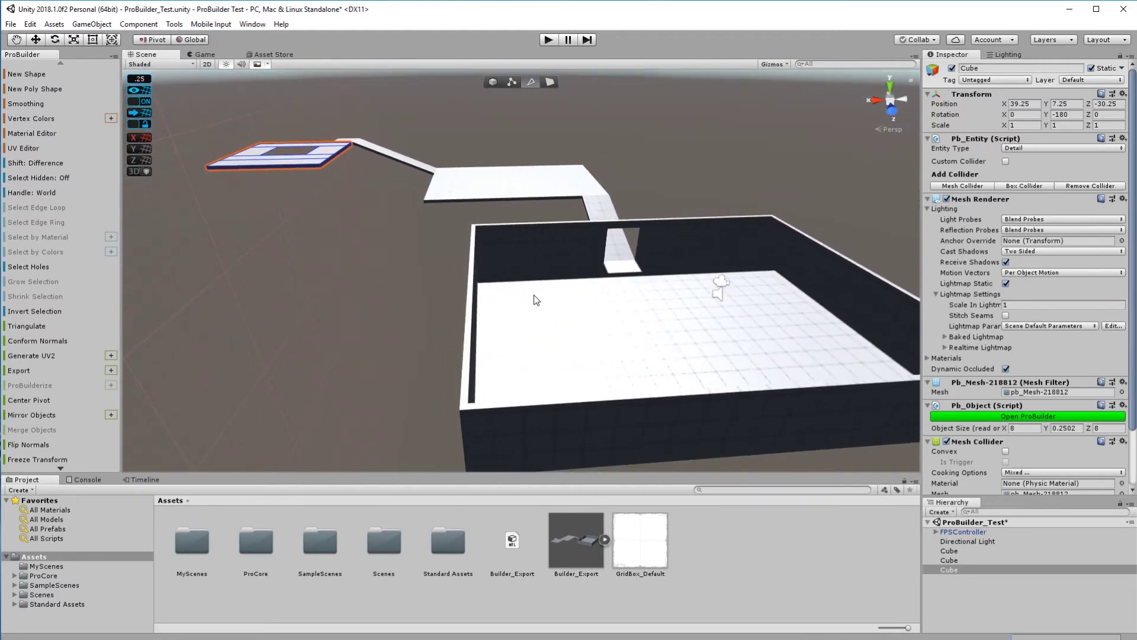
{"action": "left_click_drag", "start_coordinate": [500, 270], "coordinate": [372, 218], "text": "alt"}
{"action": "scroll", "coordinate": [372, 219], "scroll_direction": "down", "scroll_amount": 8, "text": "alt"}
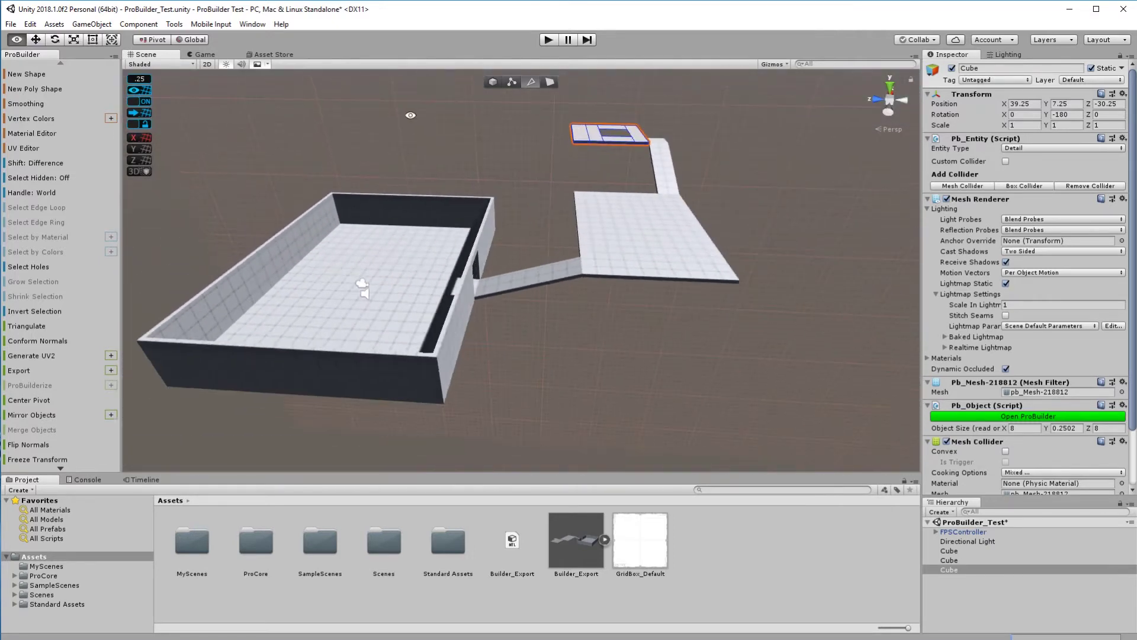
{"action": "scroll", "coordinate": [353, 256], "scroll_direction": "up", "scroll_amount": 5, "text": "alt"}
{"action": "scroll", "coordinate": [471, 207], "scroll_direction": "up", "scroll_amount": 1, "text": "alt"}
{"action": "left_click_drag", "start_coordinate": [471, 207], "coordinate": [440, 223], "text": "alt"}
{"action": "left_click", "coordinate": [398, 162]}
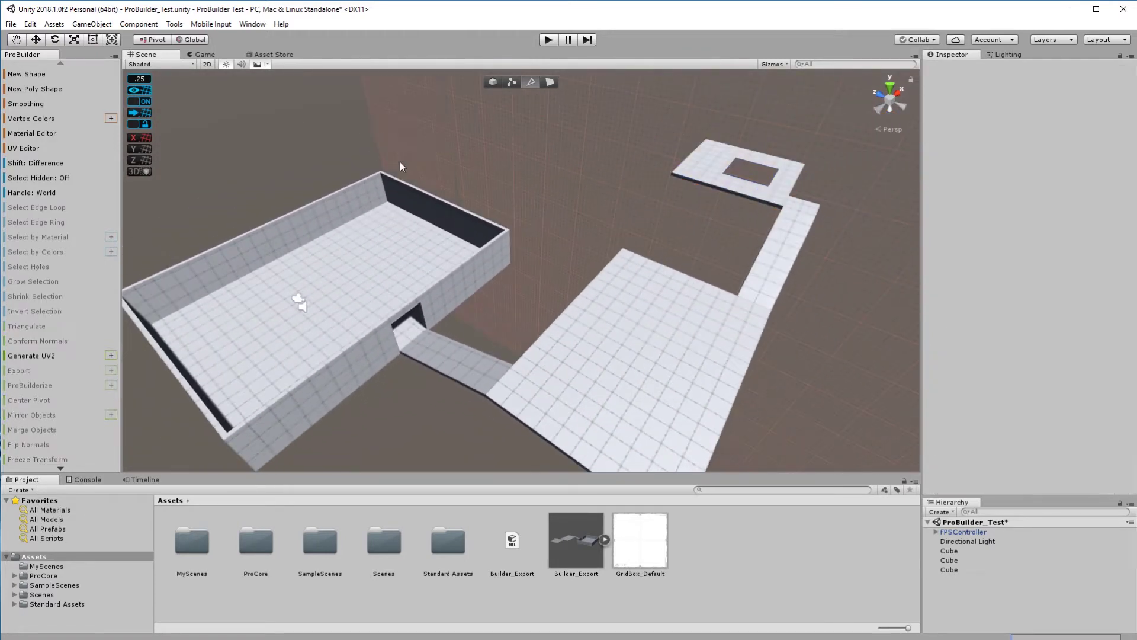
{"action": "scroll", "coordinate": [413, 187], "scroll_direction": "down", "scroll_amount": 10}
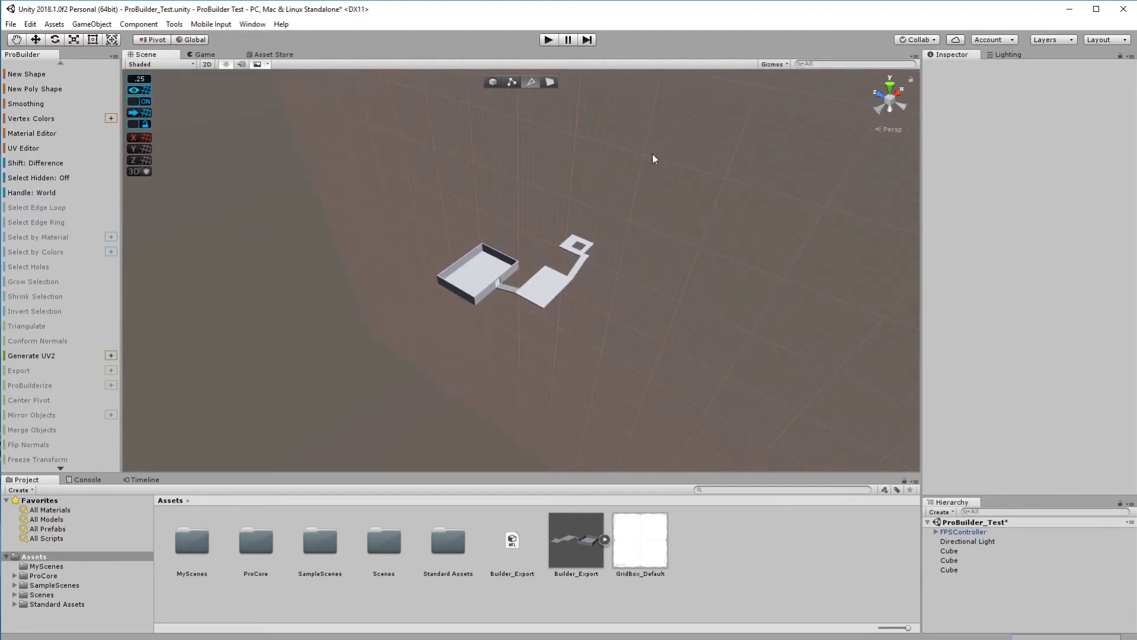
{"action": "scroll", "coordinate": [520, 314], "scroll_direction": "up", "scroll_amount": 10}
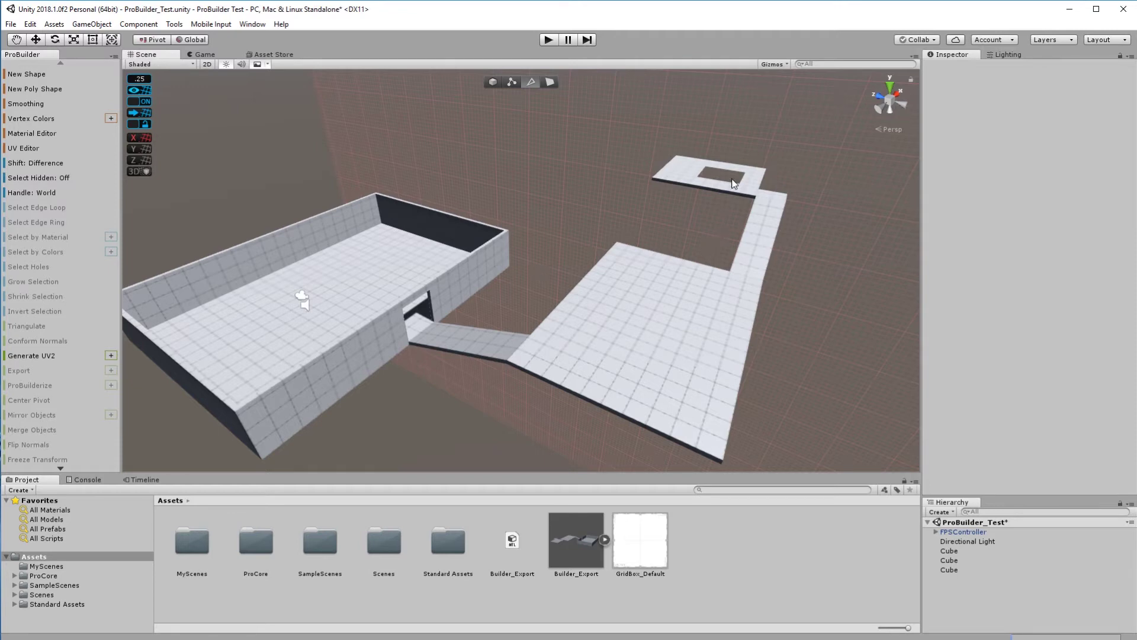
{"action": "left_click", "coordinate": [349, 276]}
{"action": "left_click", "coordinate": [640, 300]}
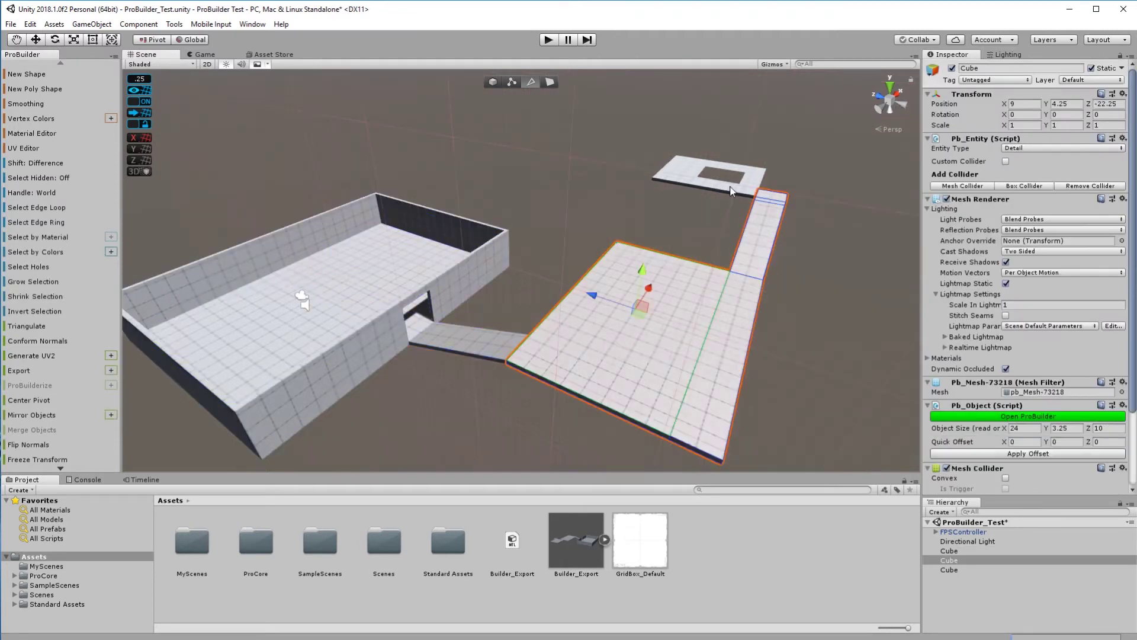
Step: Select room, ramps and holed platform and export them as OBJ, overwriting Builder_Export.obj
{"action": "left_click", "coordinate": [656, 185], "text": "shift"}
{"action": "left_click", "coordinate": [453, 305], "text": "shift"}
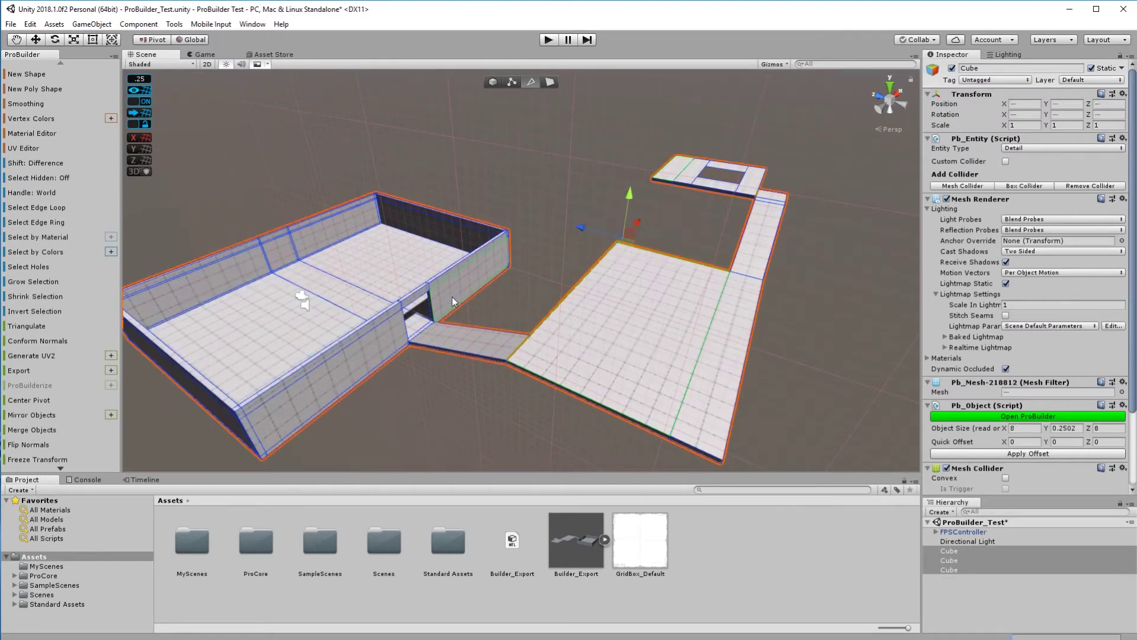
{"action": "left_click", "coordinate": [175, 24]}
{"action": "mouse_move", "coordinate": [170, 38]}
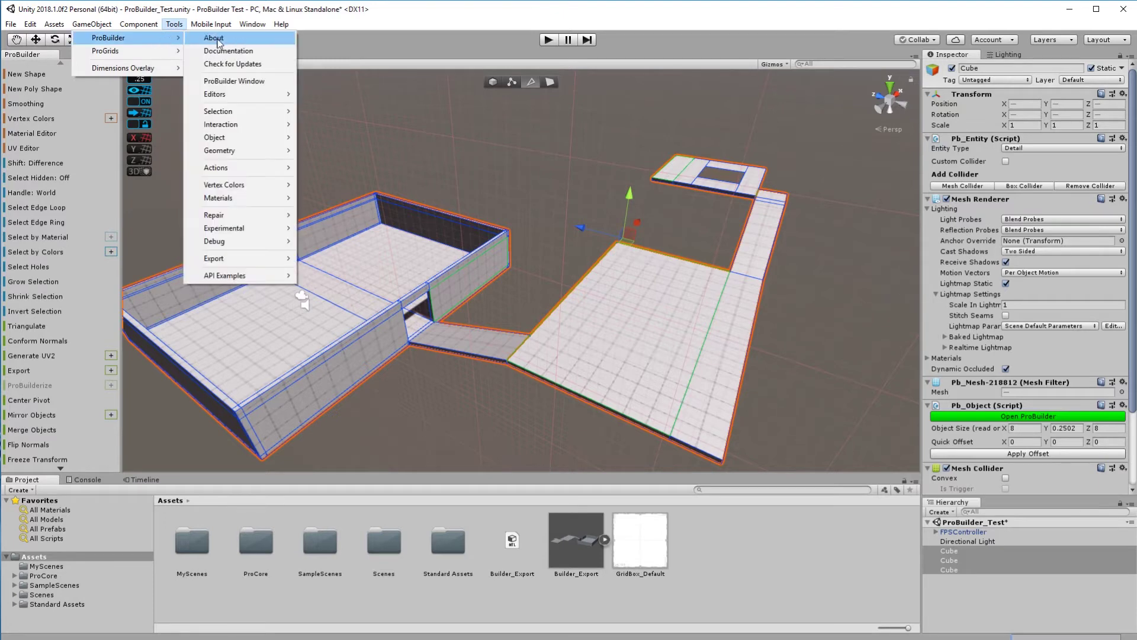
{"action": "mouse_move", "coordinate": [244, 261]}
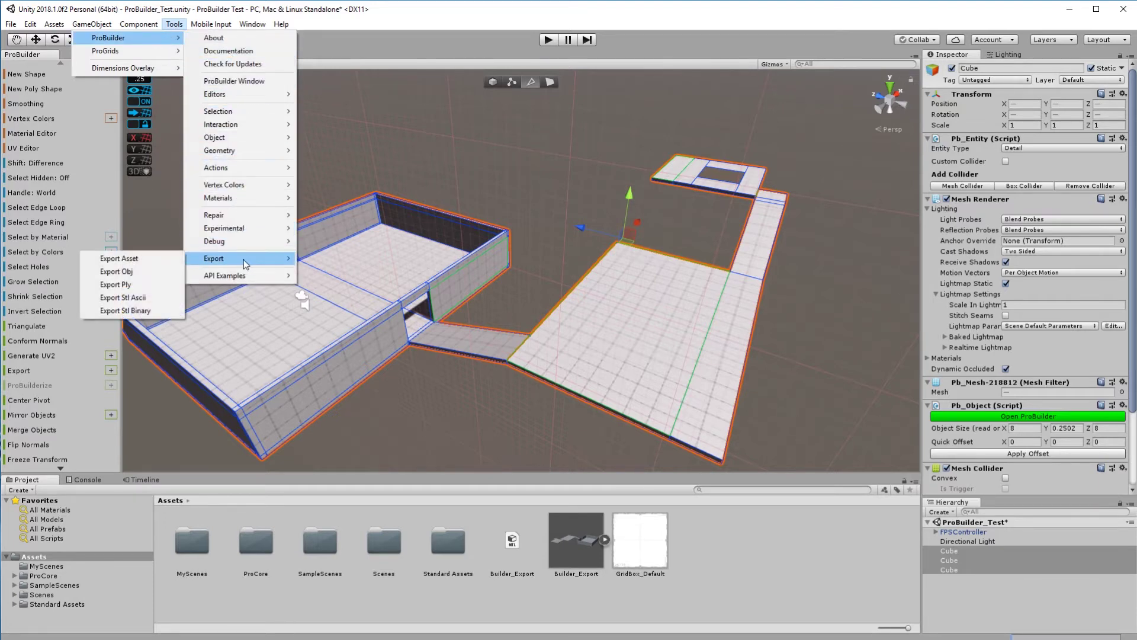
{"action": "left_click", "coordinate": [114, 273]}
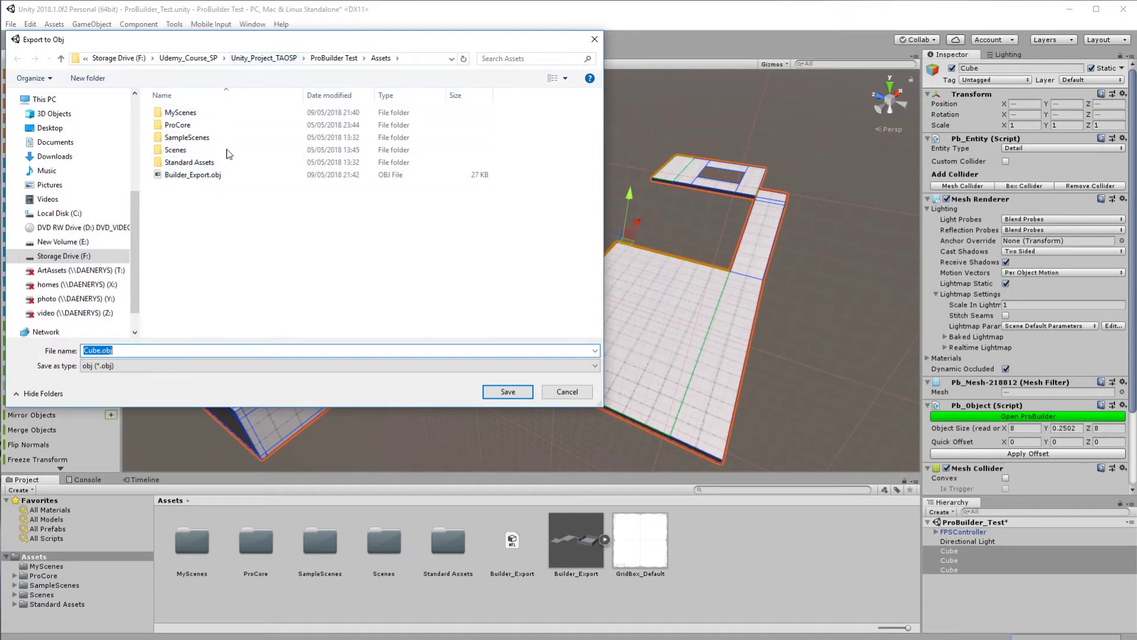
{"action": "left_click", "coordinate": [168, 180]}
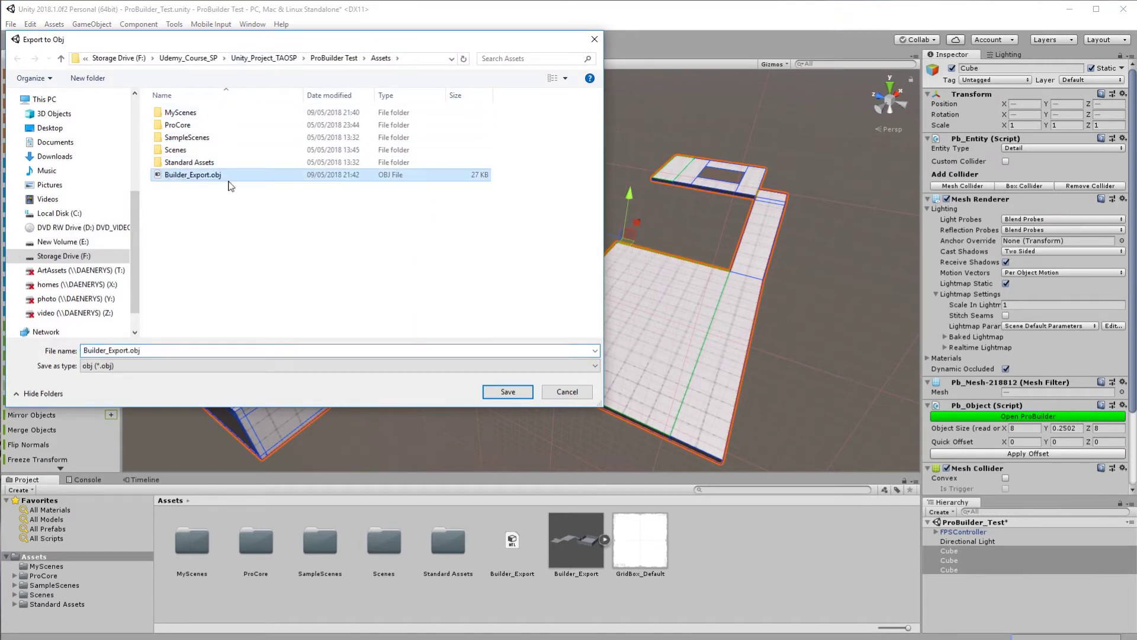
{"action": "left_click", "coordinate": [505, 391]}
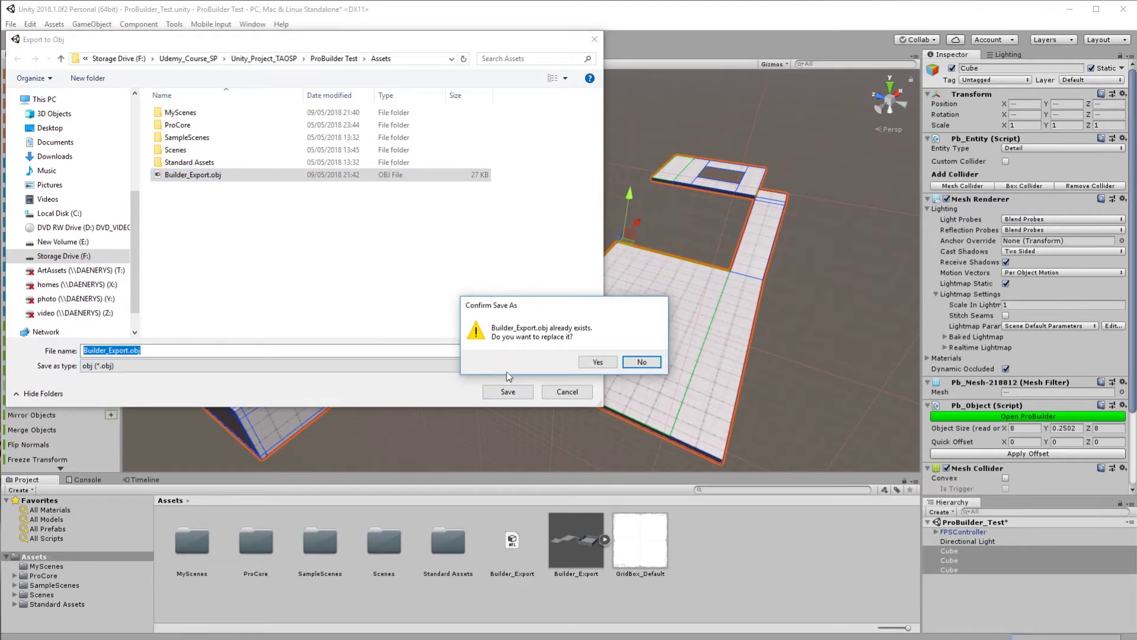
{"action": "left_click", "coordinate": [582, 362]}
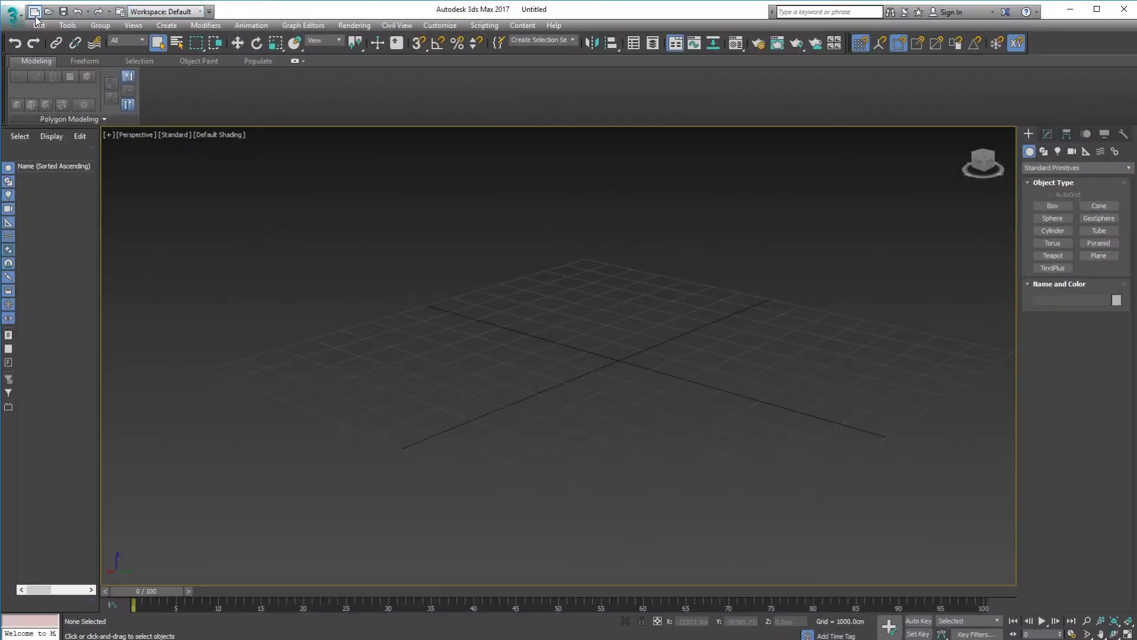
Step: Import Builder_Export.obj through the application menu's Import command
{"action": "left_click", "coordinate": [12, 13]}
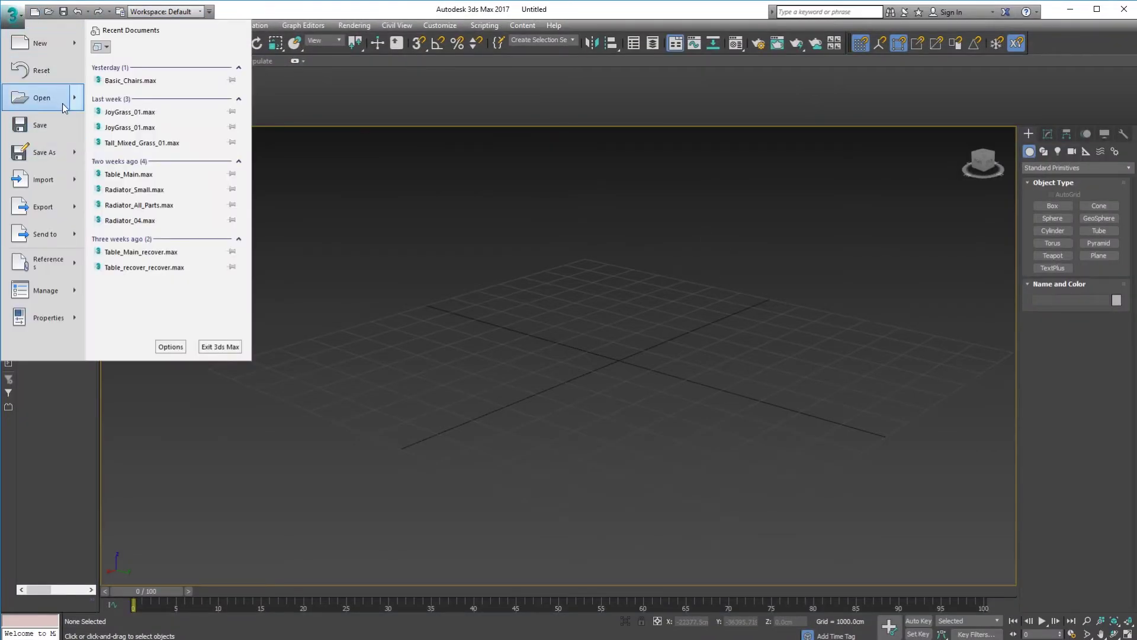
{"action": "mouse_move", "coordinate": [59, 179]}
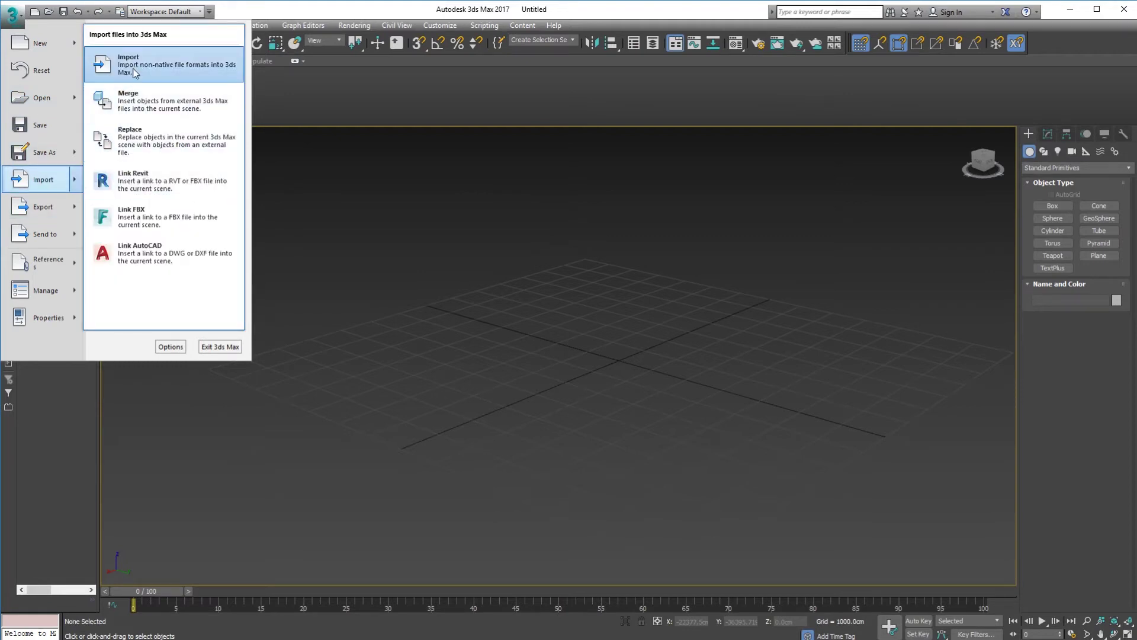
{"action": "left_click", "coordinate": [135, 65]}
{"action": "left_click", "coordinate": [659, 205]}
{"action": "left_click", "coordinate": [1096, 505]}
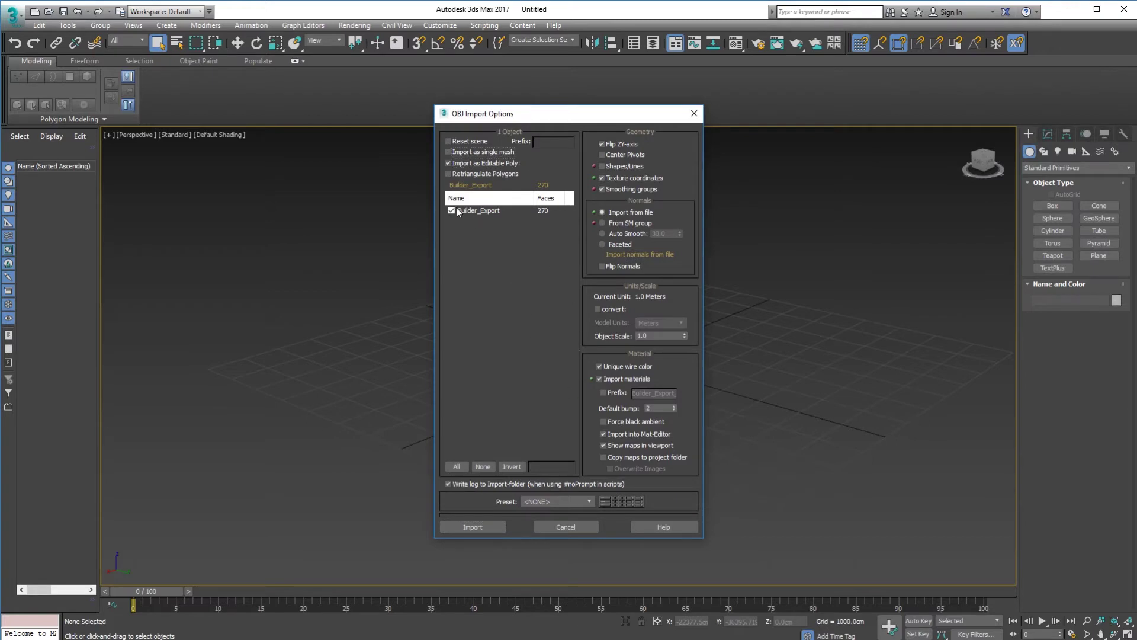
Step: Confirm the OBJ import and orbit the Perspective view around the imported level
{"action": "left_click", "coordinate": [486, 527]}
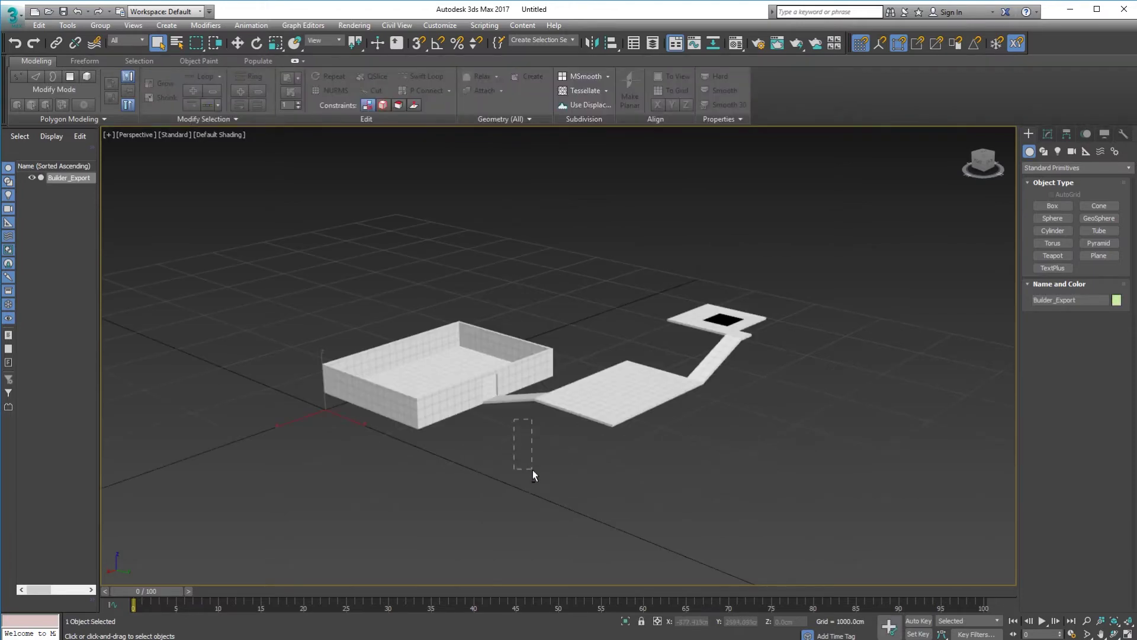
{"action": "left_click_drag", "start_coordinate": [532, 470], "coordinate": [530, 469], "text": "alt"}
{"action": "middle_click_drag", "start_coordinate": [496, 448], "coordinate": [368, 313], "text": "alt"}
{"action": "scroll", "coordinate": [509, 462], "scroll_direction": "up", "scroll_amount": 3}
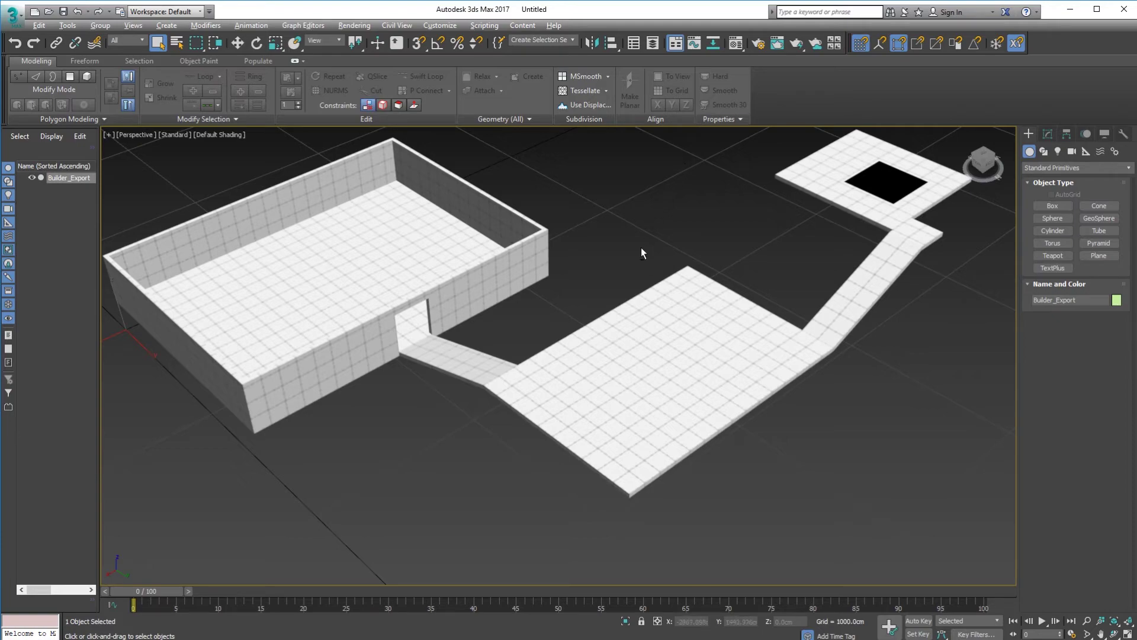
{"action": "middle_click_drag", "start_coordinate": [641, 253], "coordinate": [623, 296], "text": "alt"}
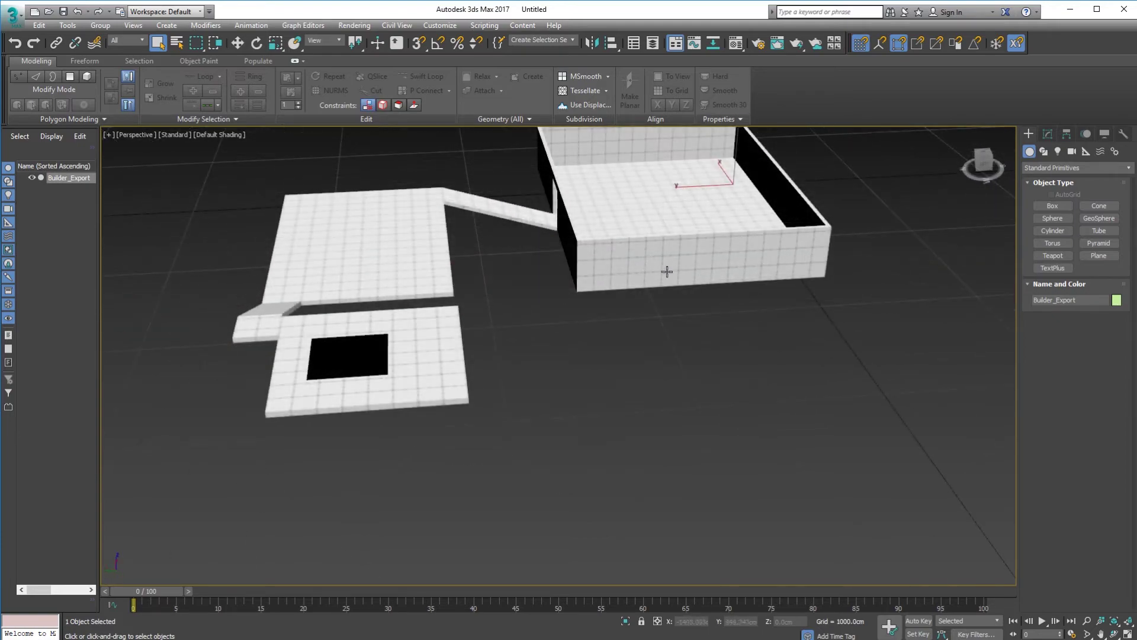
{"action": "middle_click_drag", "start_coordinate": [682, 274], "coordinate": [521, 214], "text": "alt"}
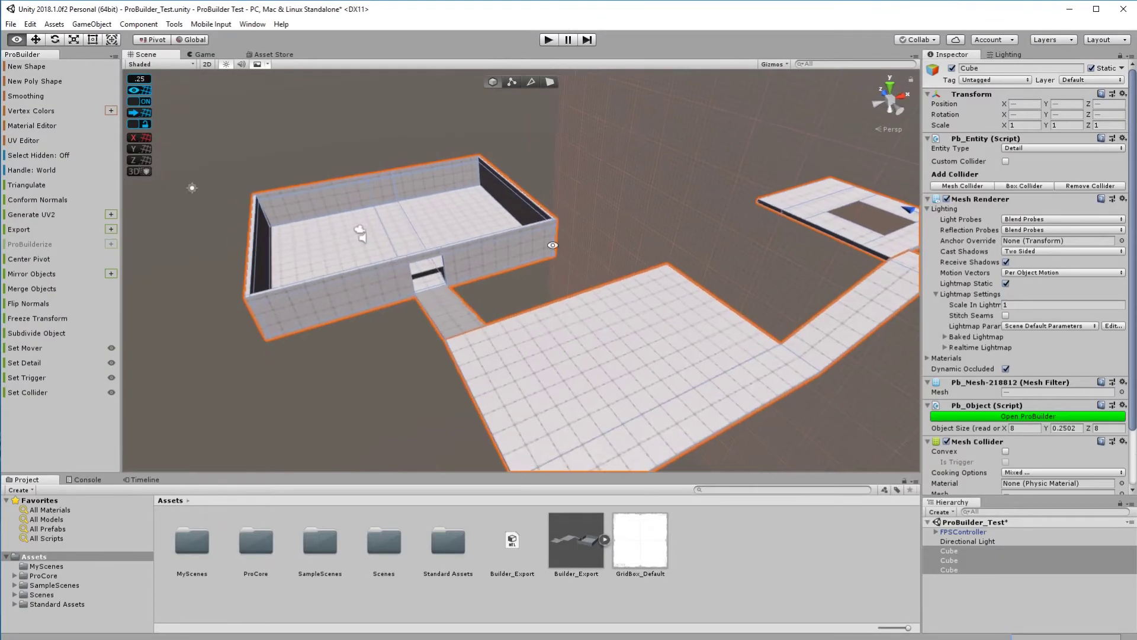
Step: Build a 9.36 × 5.41 × 4.16 cube with the Shape Tool, then close the window
{"action": "left_click_drag", "start_coordinate": [551, 246], "coordinate": [446, 284], "text": "alt"}
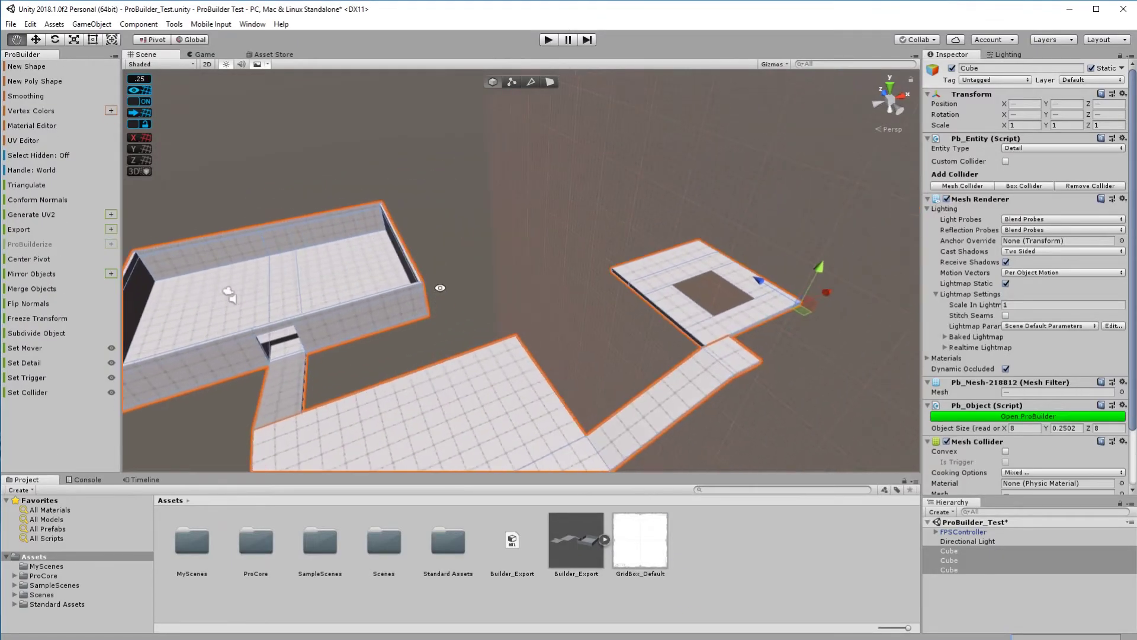
{"action": "scroll", "coordinate": [468, 272], "scroll_direction": "up", "scroll_amount": 4}
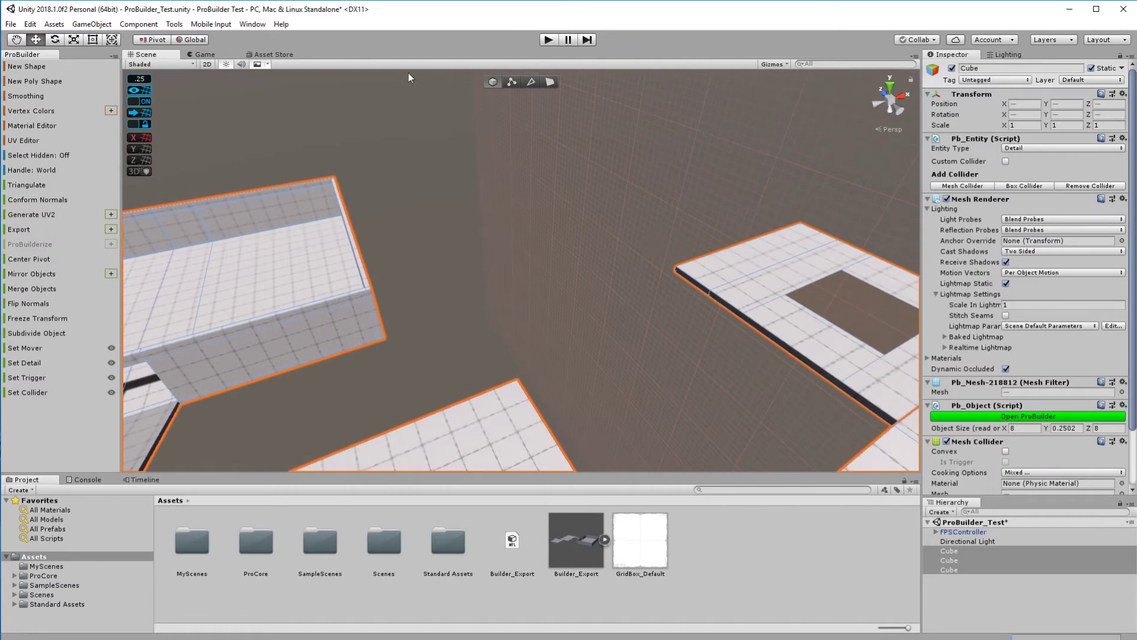
{"action": "left_click", "coordinate": [41, 67]}
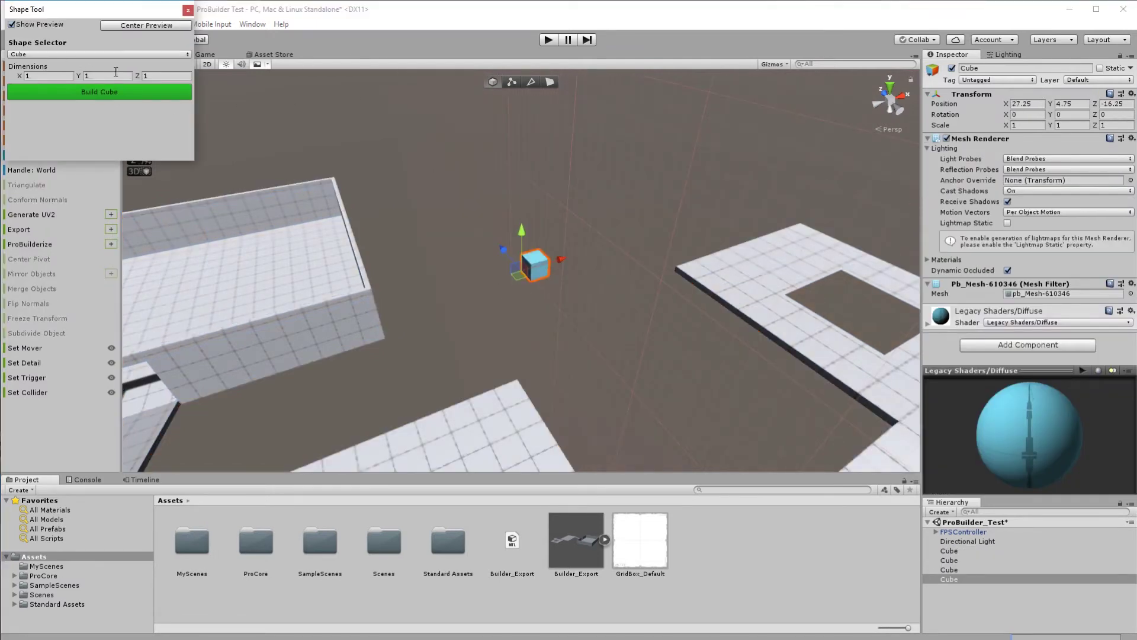
{"action": "left_click", "coordinate": [136, 55]}
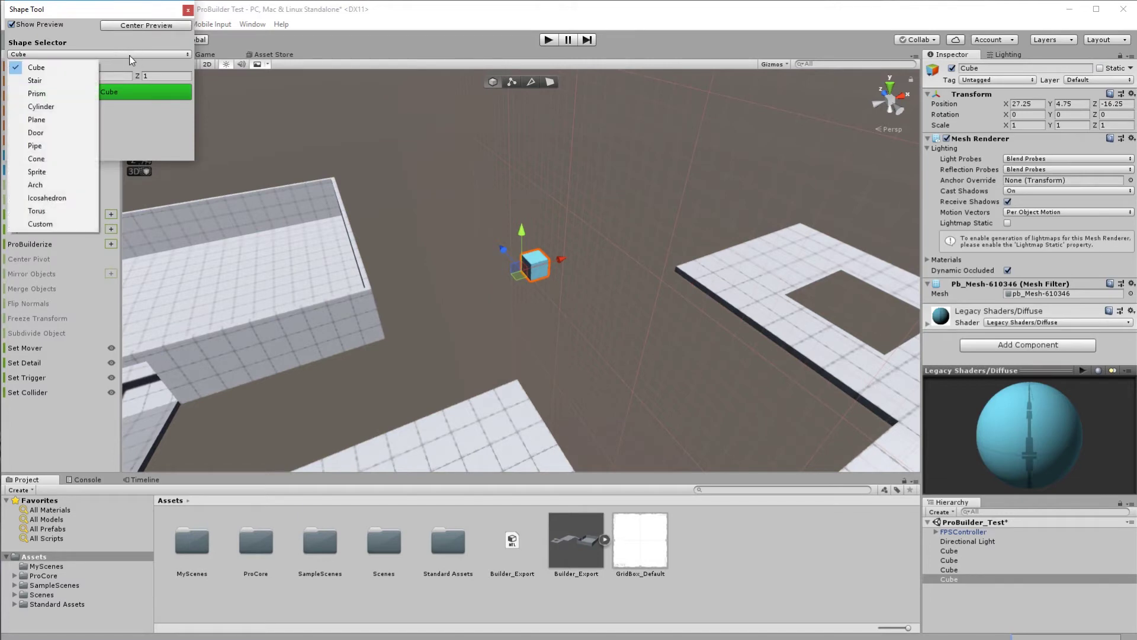
{"action": "left_click", "coordinate": [54, 106]}
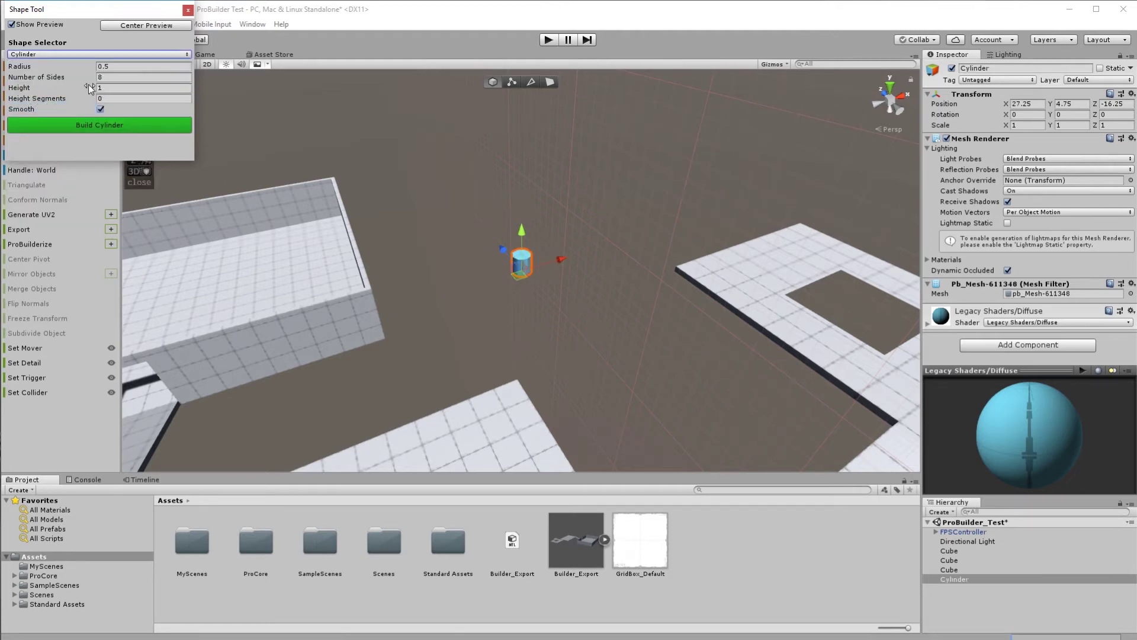
{"action": "left_click", "coordinate": [57, 55]}
{"action": "left_click", "coordinate": [27, 60]}
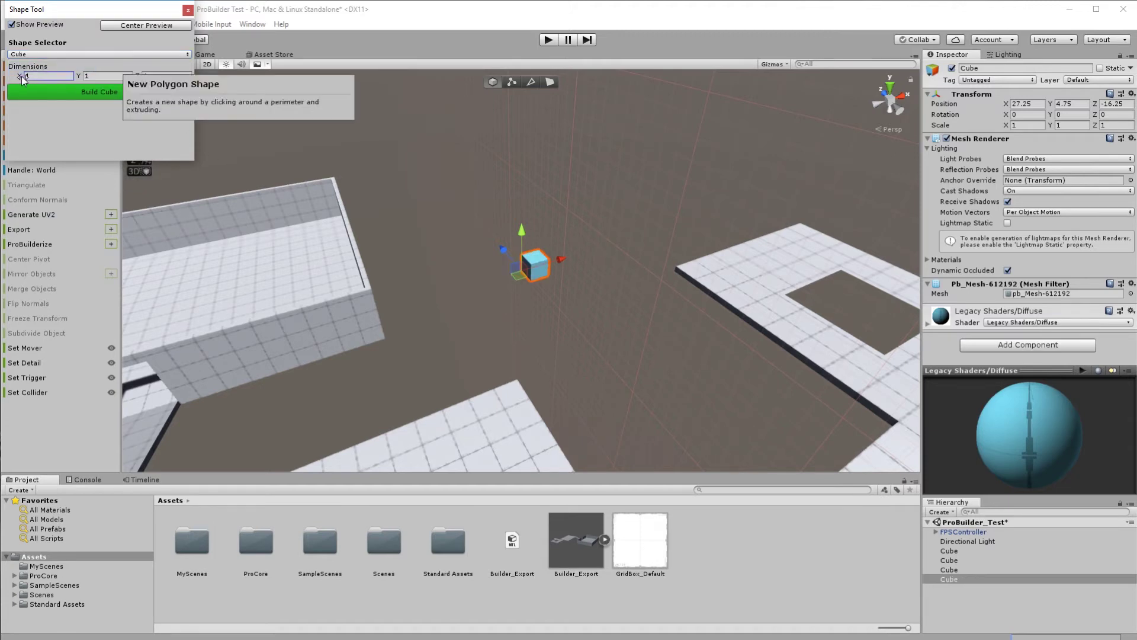
{"action": "left_click_drag", "start_coordinate": [22, 79], "coordinate": [204, 84]}
{"action": "left_click", "coordinate": [97, 93]}
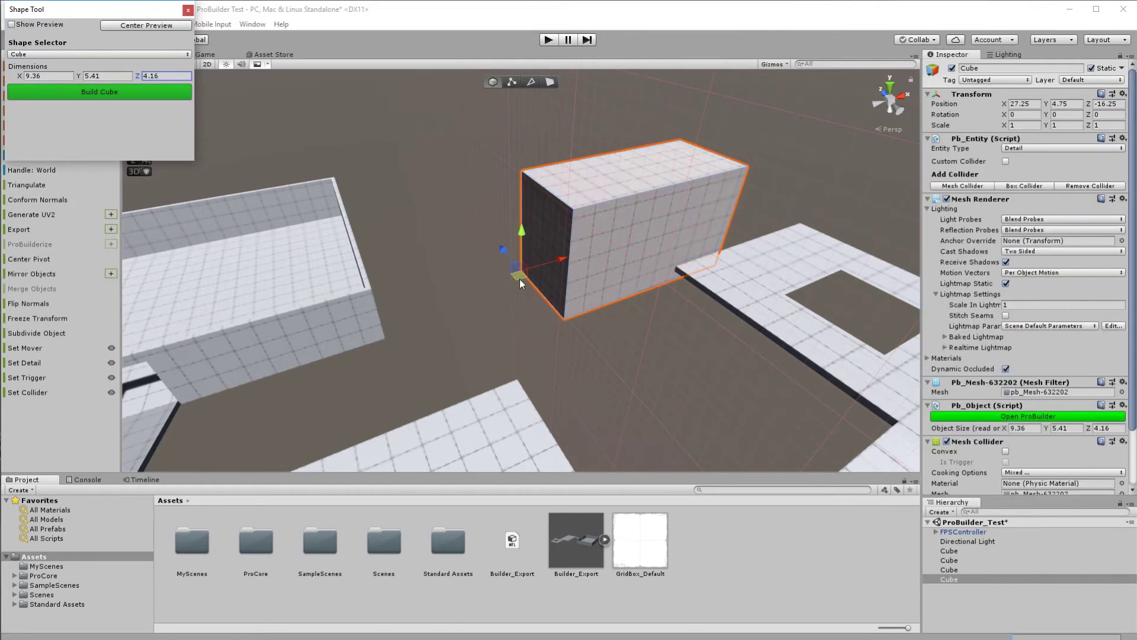
{"action": "left_click", "coordinate": [599, 229]}
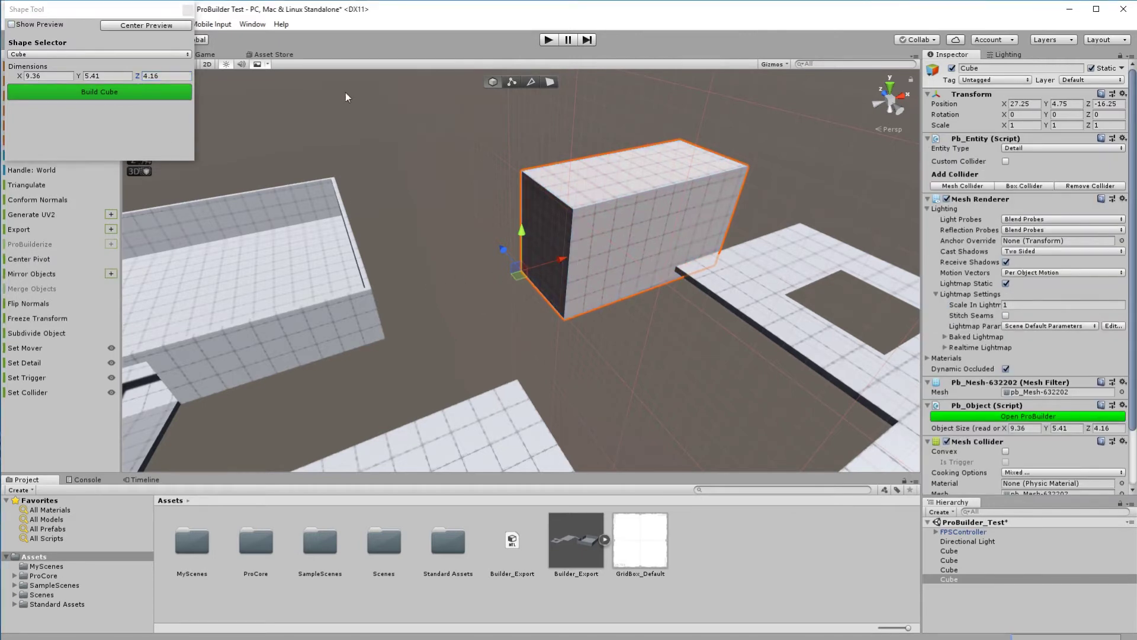
{"action": "left_click", "coordinate": [188, 9]}
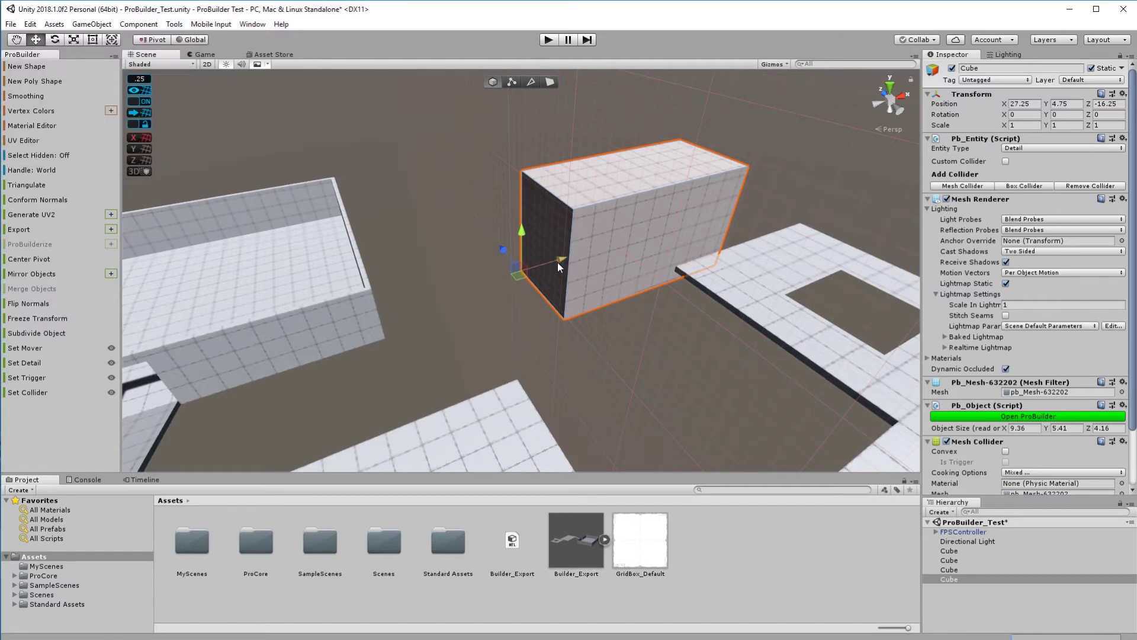
Step: Move the new block along X and Z to position 30.75, 4.75, -18
{"action": "left_click_drag", "start_coordinate": [558, 260], "coordinate": [673, 262]}
{"action": "left_click_drag", "start_coordinate": [671, 326], "coordinate": [357, 269], "text": "alt"}
{"action": "left_click_drag", "start_coordinate": [631, 314], "coordinate": [542, 320]}
{"action": "right_click_drag", "start_coordinate": [542, 320], "coordinate": [805, 390]}
{"action": "left_click", "coordinate": [743, 433]}
{"action": "scroll", "coordinate": [670, 358], "scroll_direction": "down", "scroll_amount": 7}
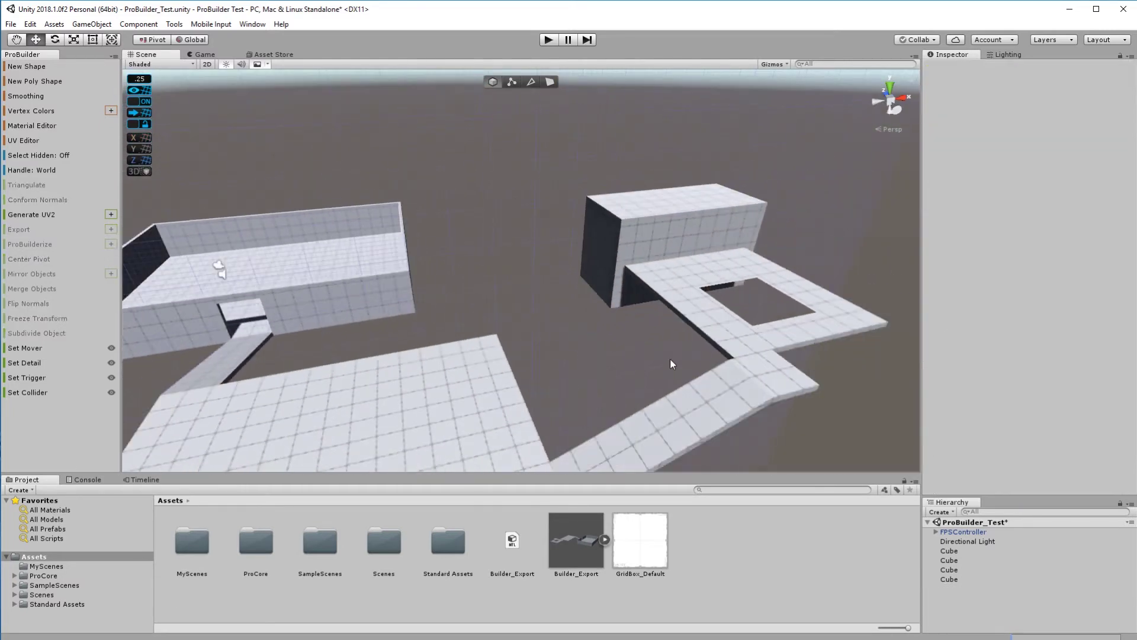
Step: Orbit the Scene view around the room, ramp and block to check the placement
{"action": "left_click_drag", "start_coordinate": [667, 359], "coordinate": [778, 352], "text": "alt"}
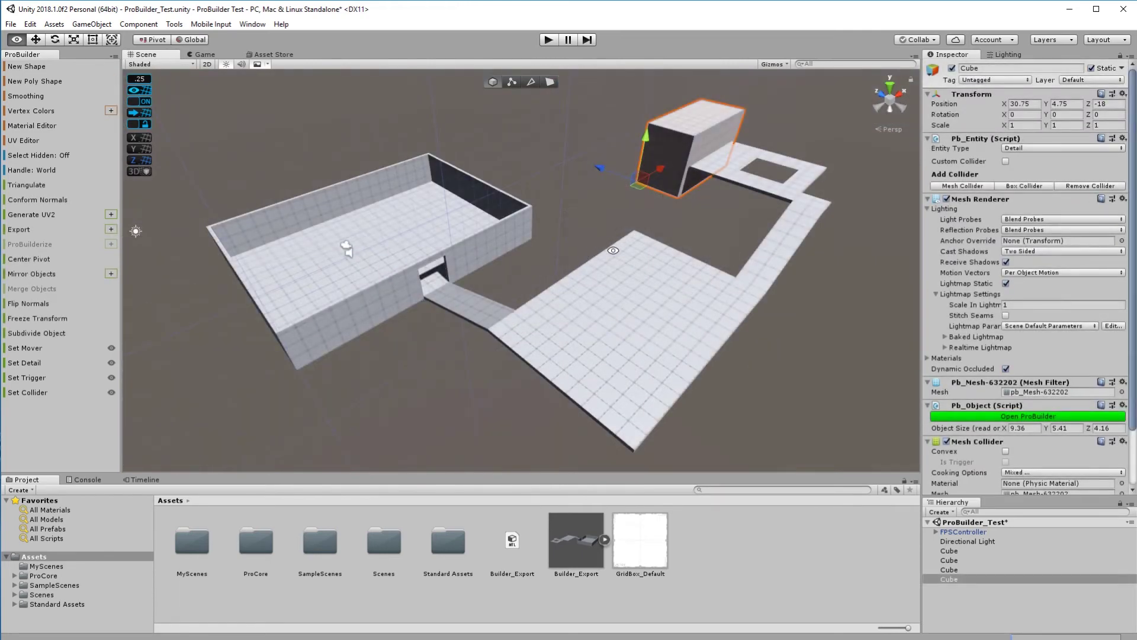
{"action": "left_click_drag", "start_coordinate": [614, 250], "coordinate": [430, 246], "text": "alt"}
{"action": "right_click_drag", "start_coordinate": [430, 246], "coordinate": [573, 211]}
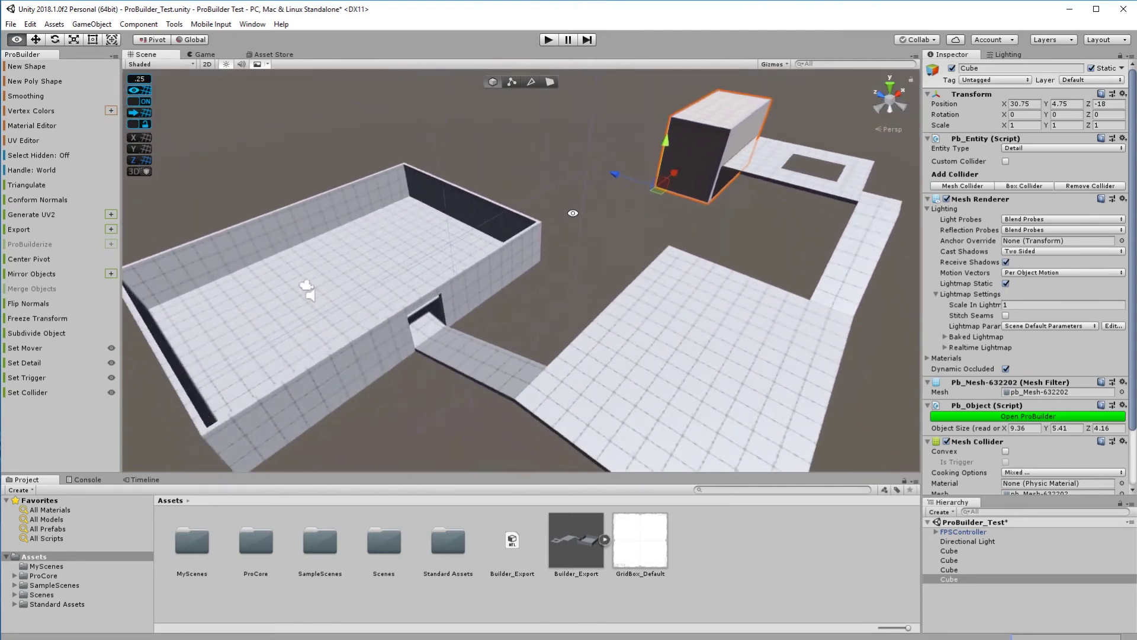
{"action": "left_click_drag", "start_coordinate": [573, 213], "coordinate": [371, 218], "text": "alt"}
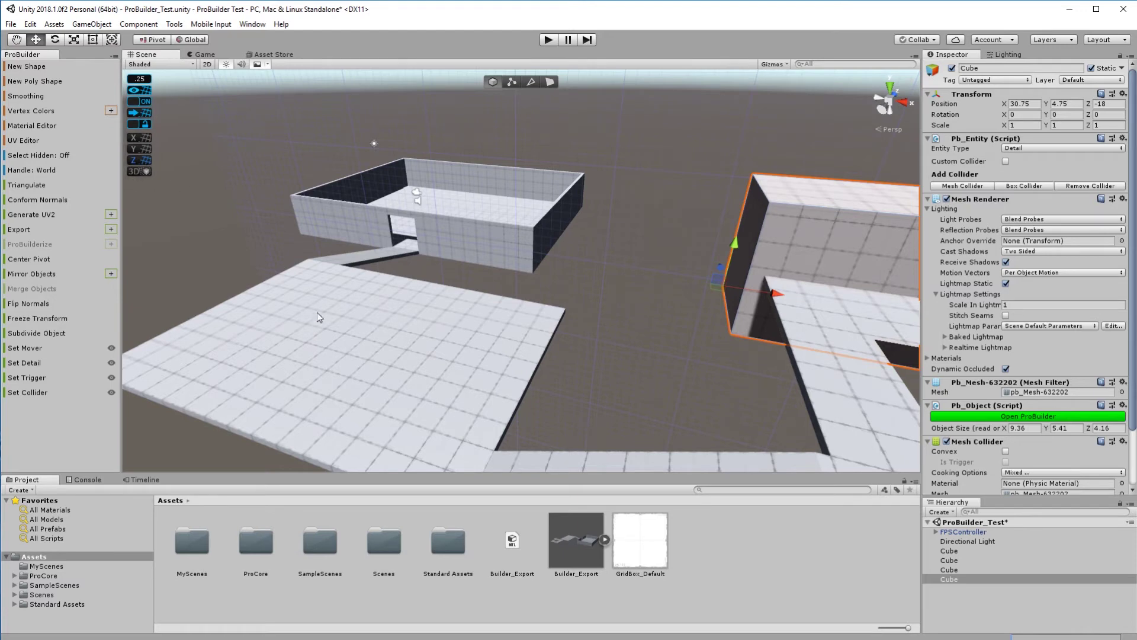
{"action": "left_click_drag", "start_coordinate": [621, 226], "coordinate": [654, 270], "text": "alt"}
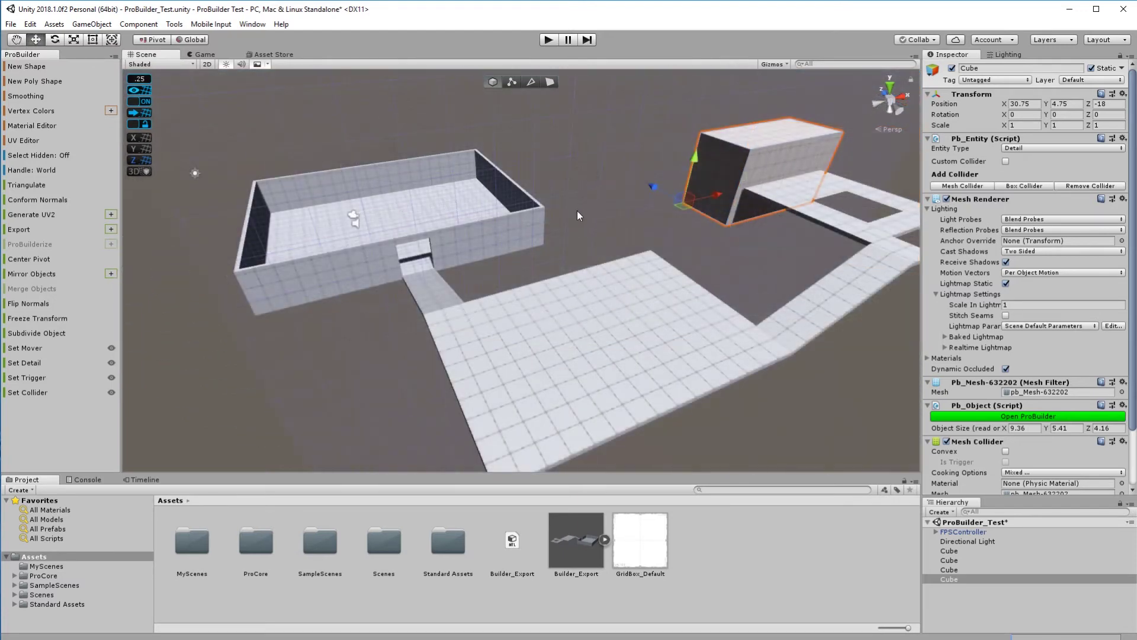
{"action": "left_click_drag", "start_coordinate": [577, 211], "coordinate": [620, 188], "text": "alt"}
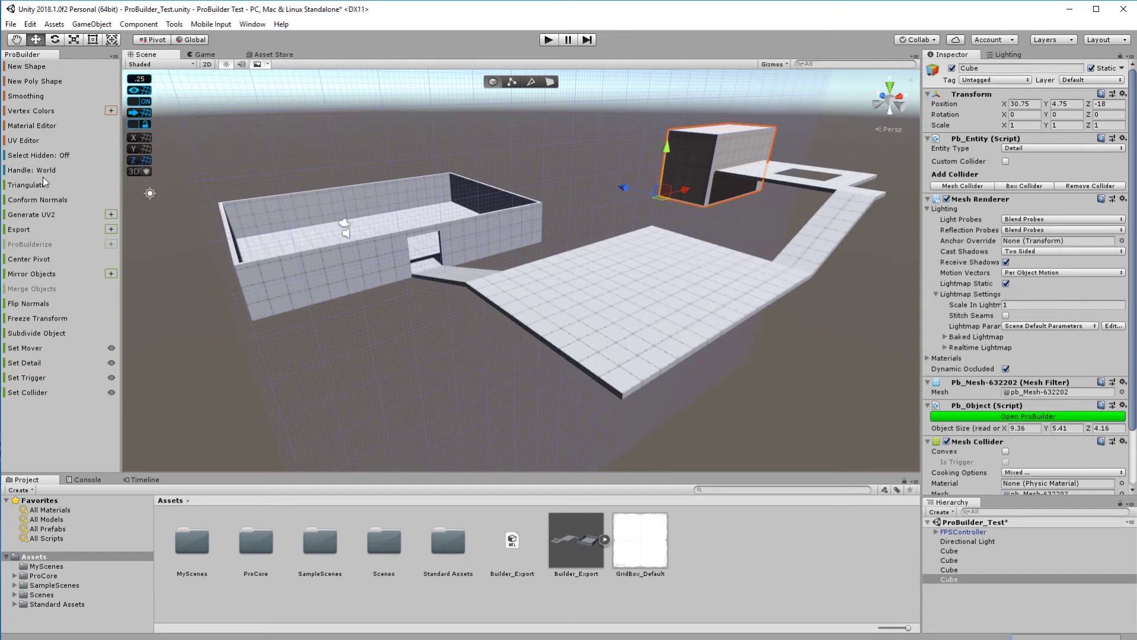
{"action": "left_click_drag", "start_coordinate": [472, 264], "coordinate": [519, 278], "text": "alt"}
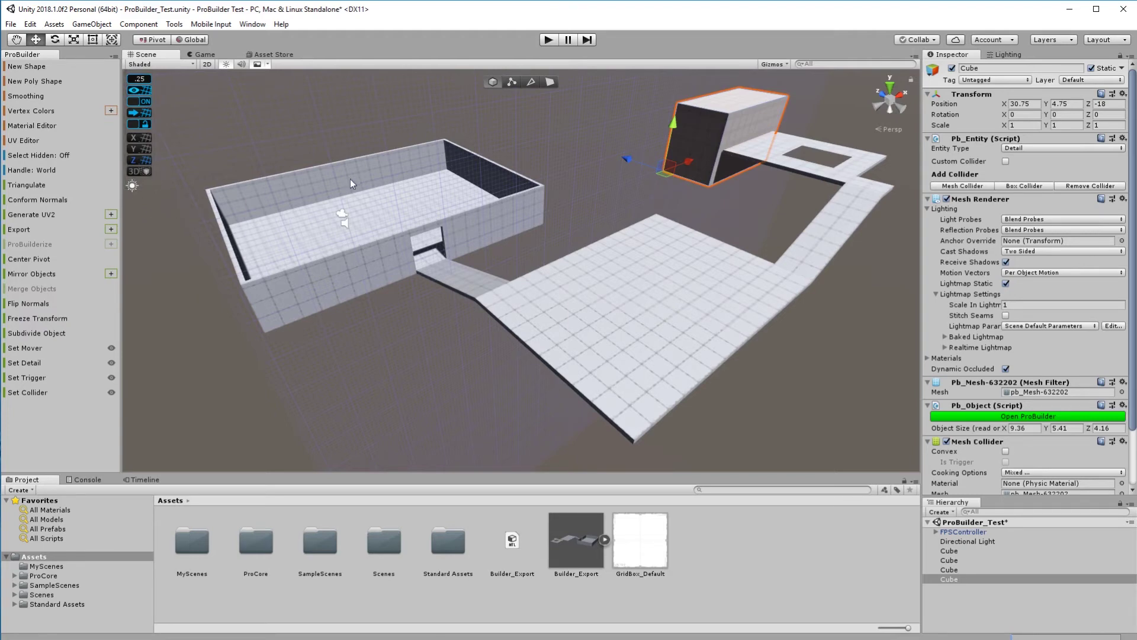
{"action": "left_click_drag", "start_coordinate": [423, 148], "coordinate": [459, 155], "text": "alt"}
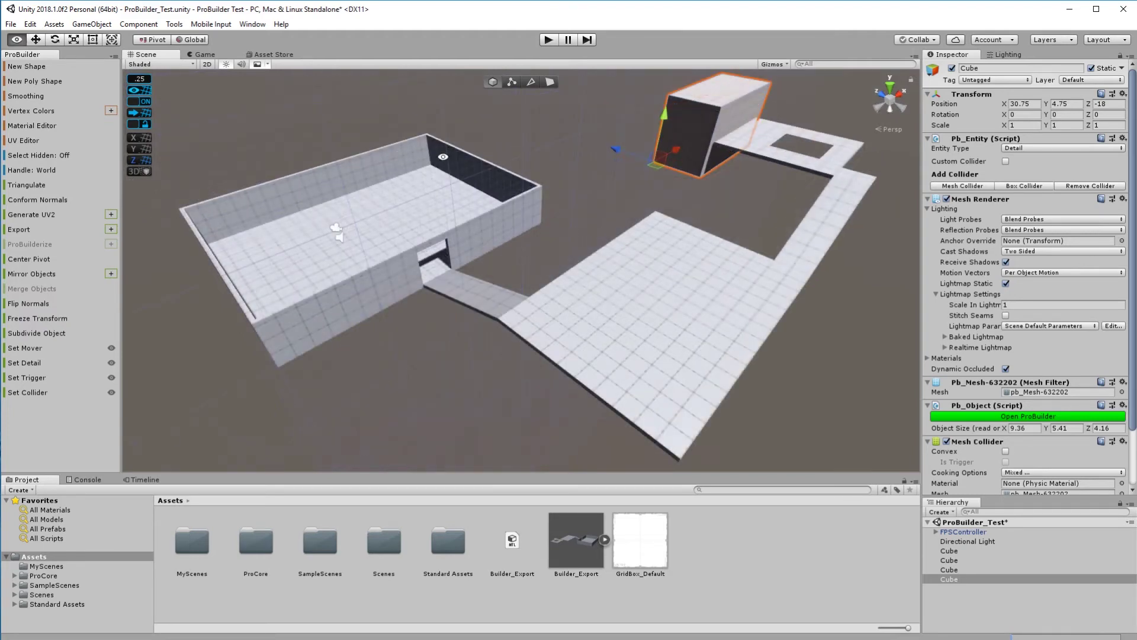
{"action": "middle_click_drag", "start_coordinate": [459, 155], "coordinate": [456, 165]}
{"action": "left_click_drag", "start_coordinate": [448, 186], "coordinate": [439, 165], "text": "alt"}
{"action": "middle_click_drag", "start_coordinate": [458, 151], "coordinate": [458, 176]}
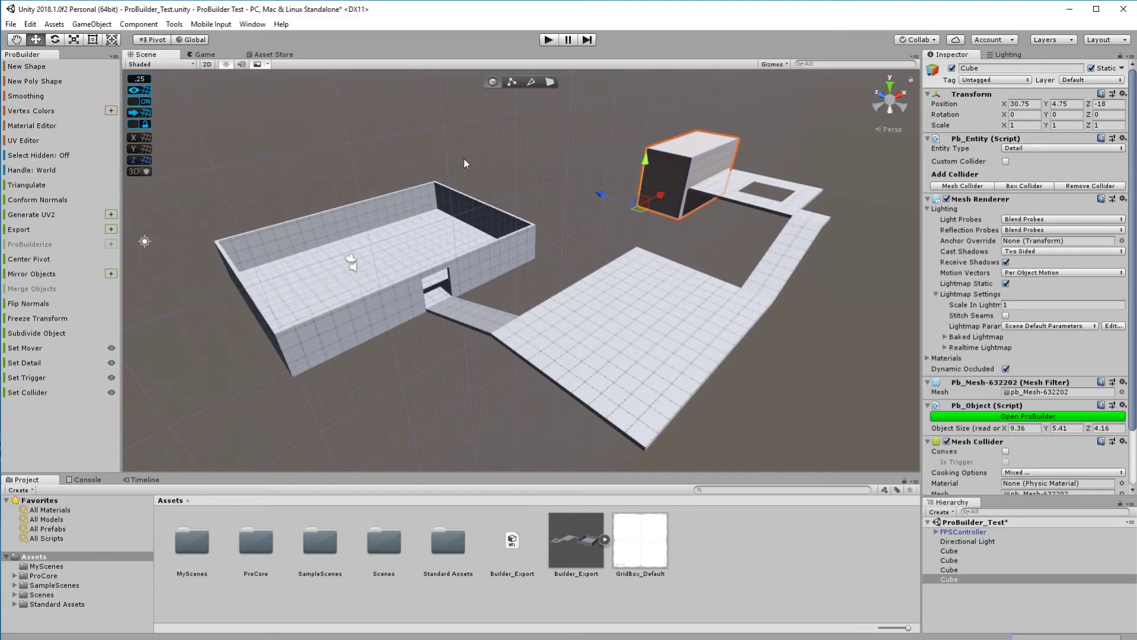
{"action": "scroll", "coordinate": [464, 161], "scroll_direction": "up", "scroll_amount": 5}
{"action": "left_click_drag", "start_coordinate": [601, 231], "coordinate": [509, 208], "text": "alt"}
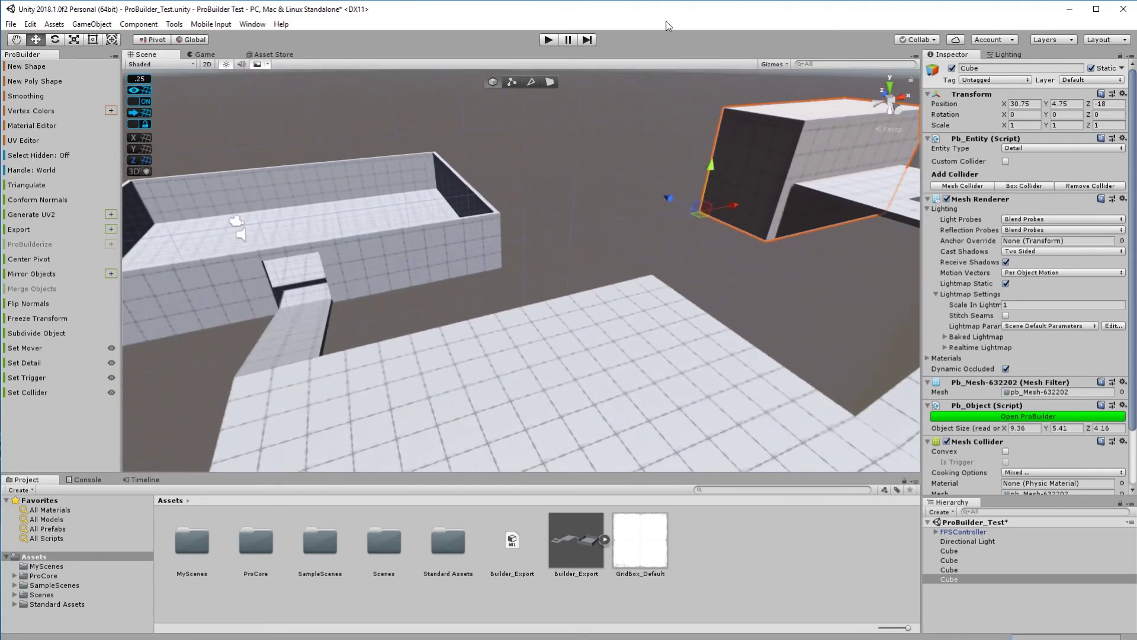
Step: Enter Play mode and walk up the ramp, across the walkway, jumping toward the lower platform
{"action": "left_click", "coordinate": [549, 39]}
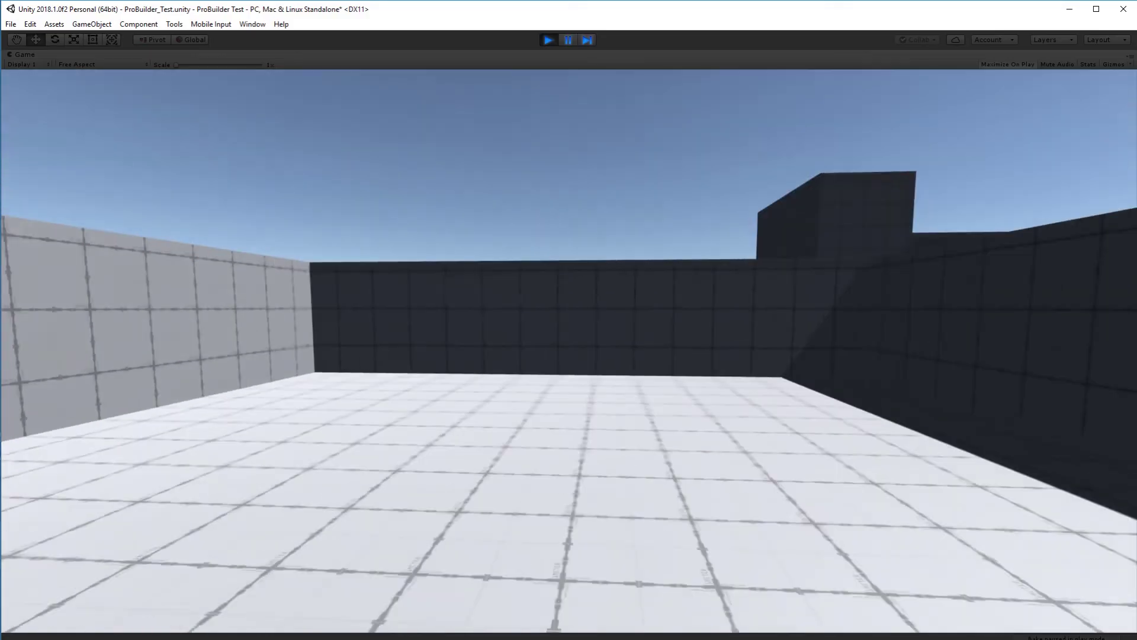
{"action": "key", "text": "w"}
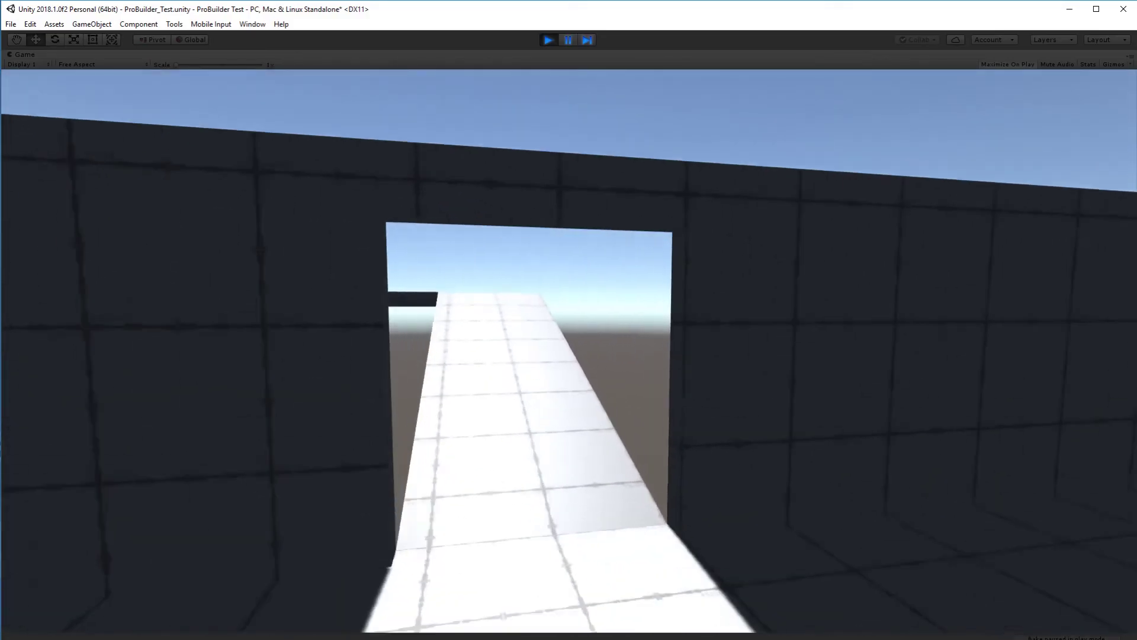
{"action": "key", "text": "w"}
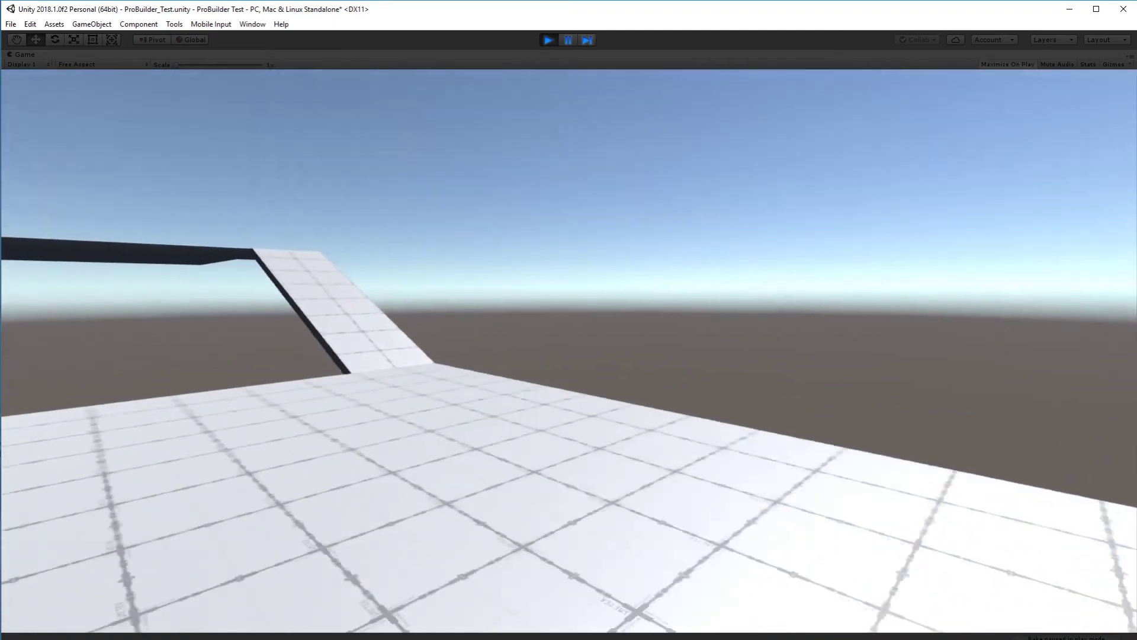
{"action": "key", "text": "w"}
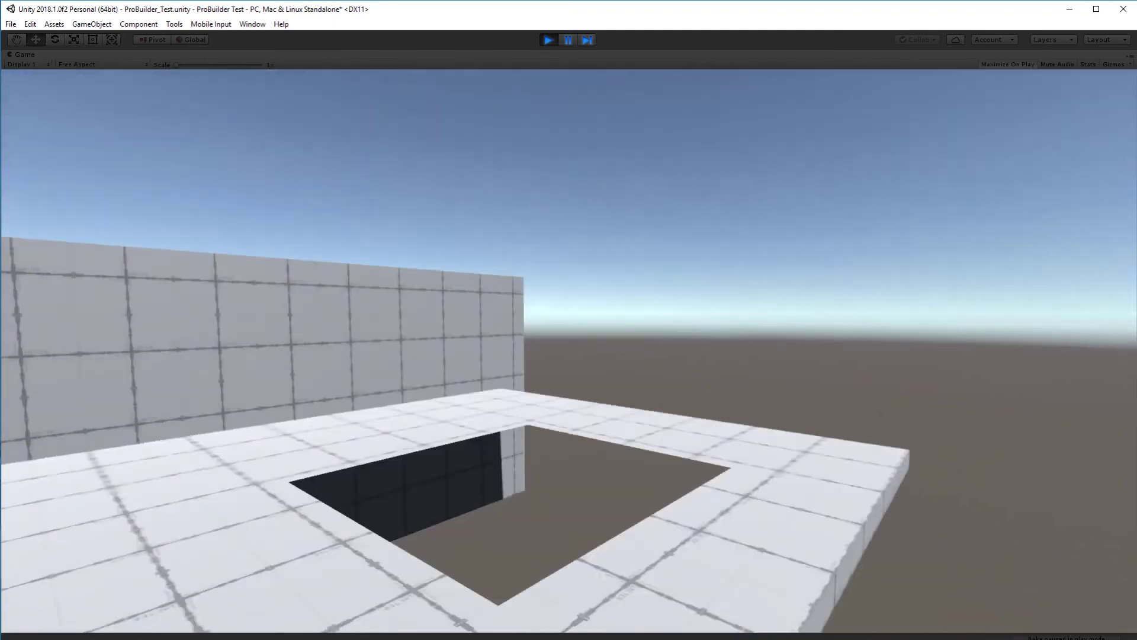
{"action": "key", "text": "w"}
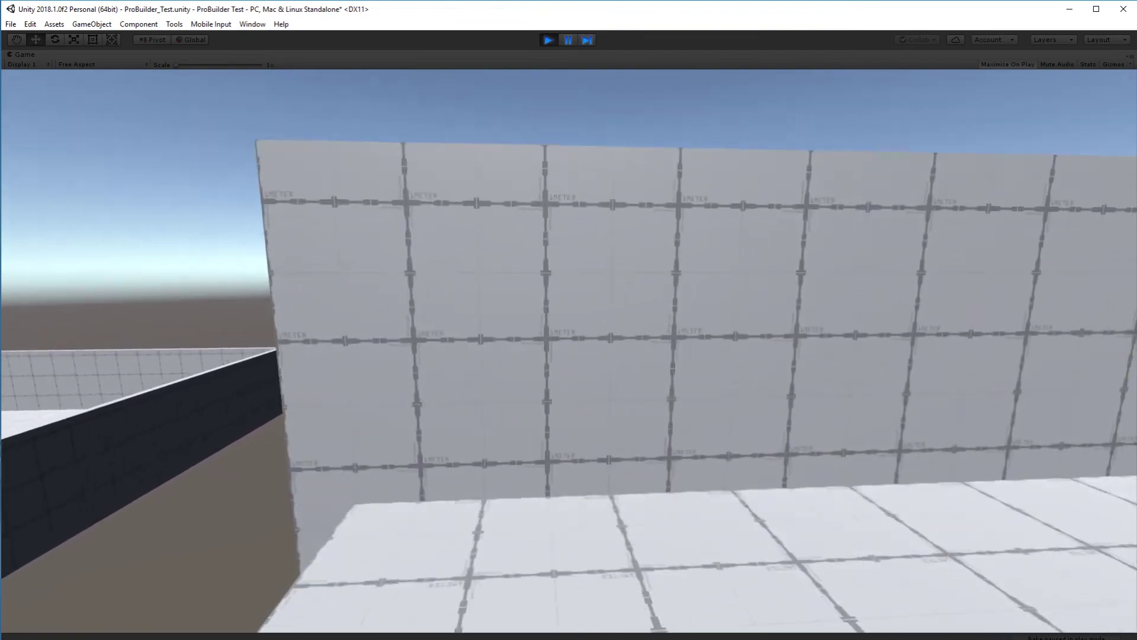
{"action": "key", "text": "w"}
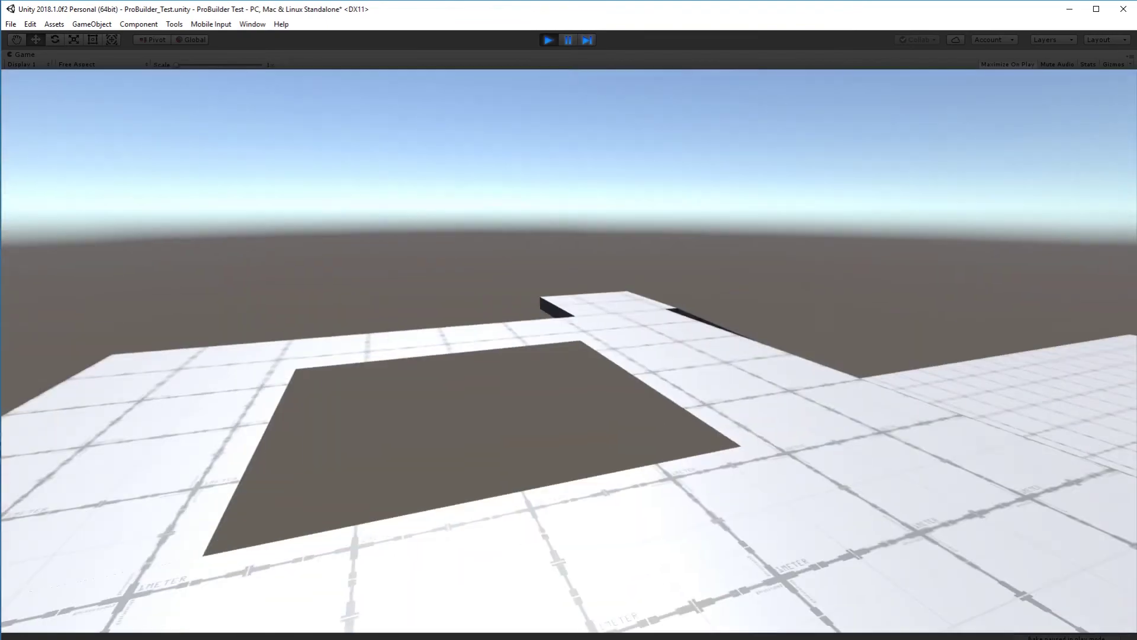
{"action": "key", "text": "w"}
{"action": "key", "text": "space"}
{"action": "key", "text": "w"}
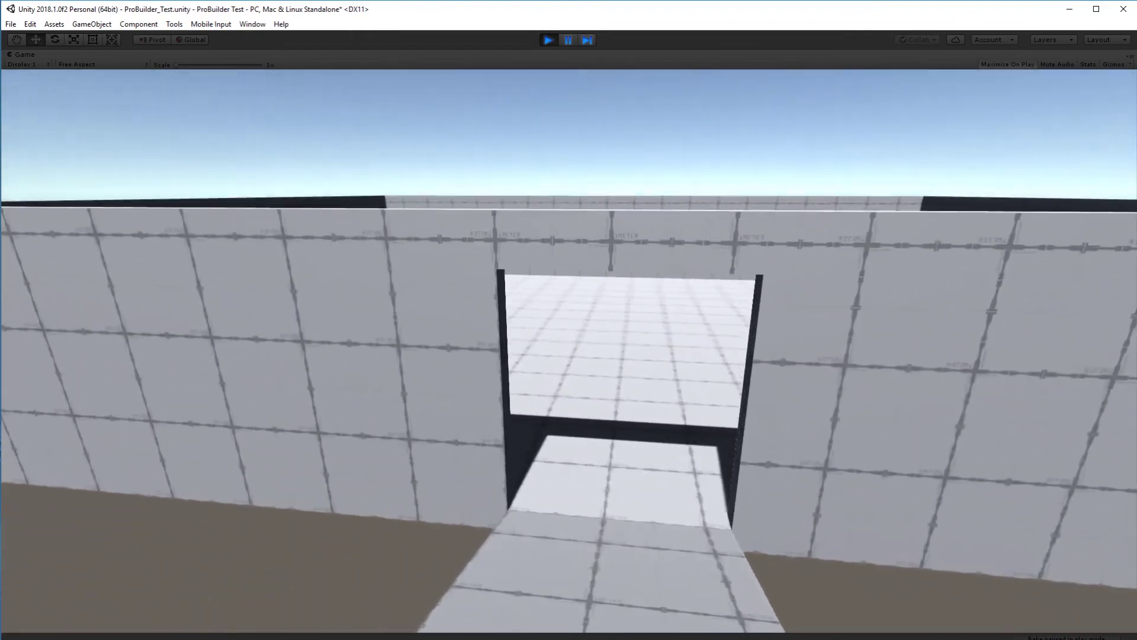
Step: Walk through the room, back out the doorway, and climb the ramp to the upper platform
{"action": "key", "text": "w"}
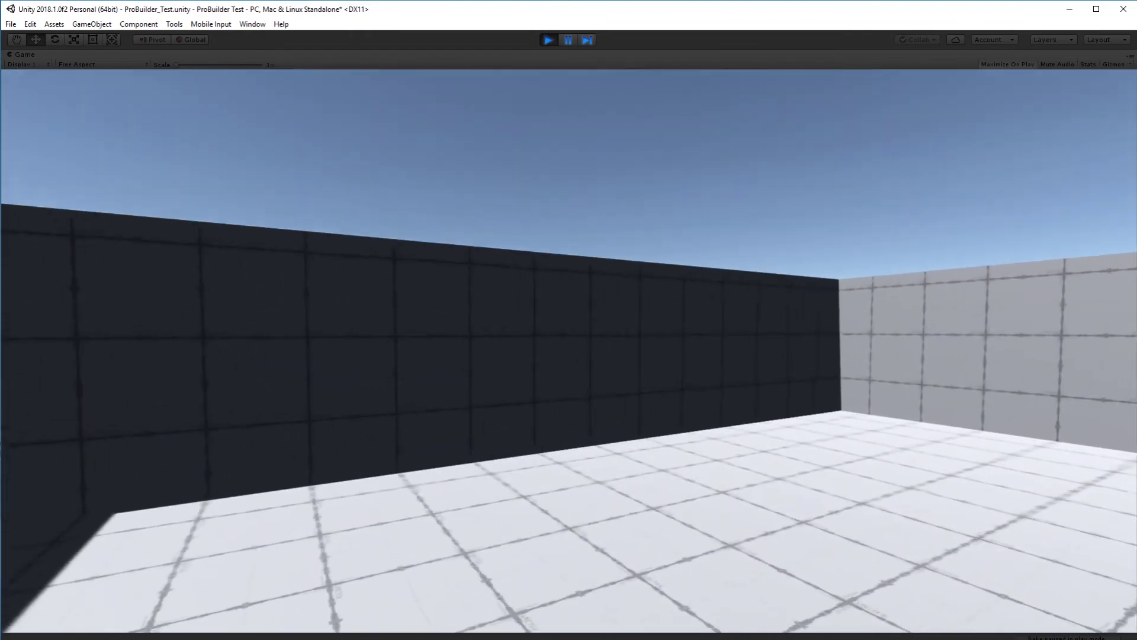
{"action": "key", "text": "w"}
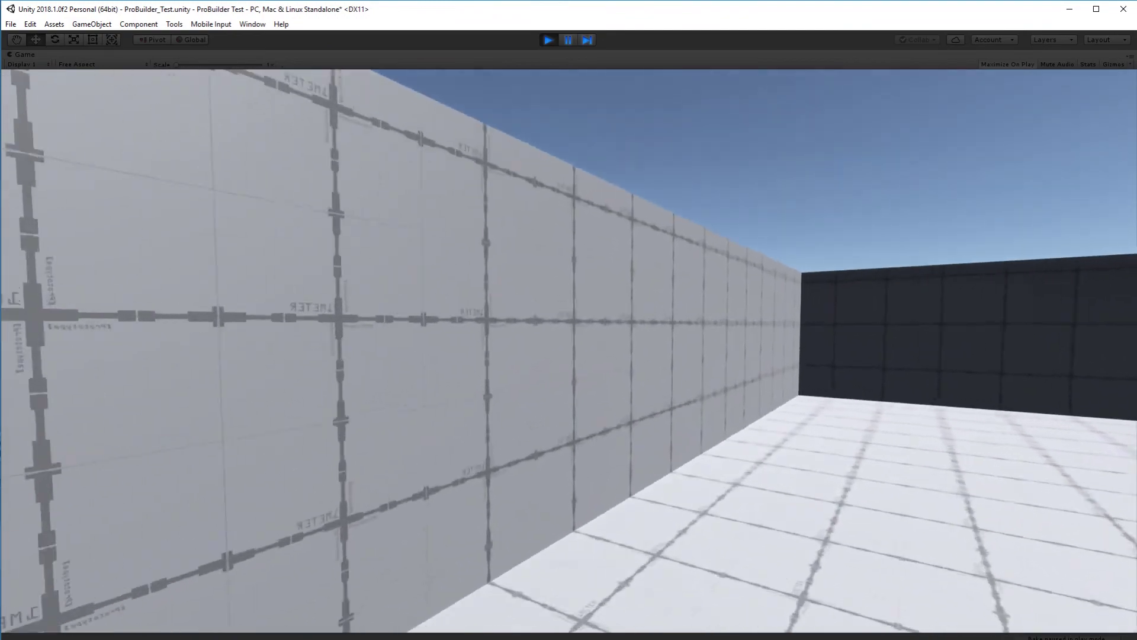
{"action": "key", "text": "w"}
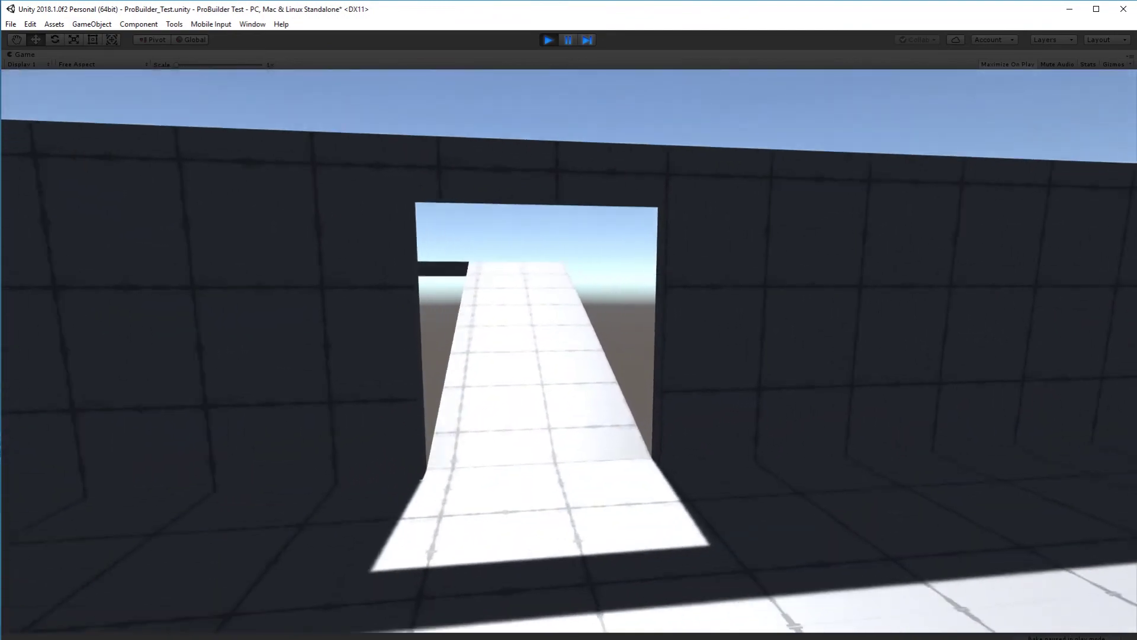
{"action": "key", "text": "w"}
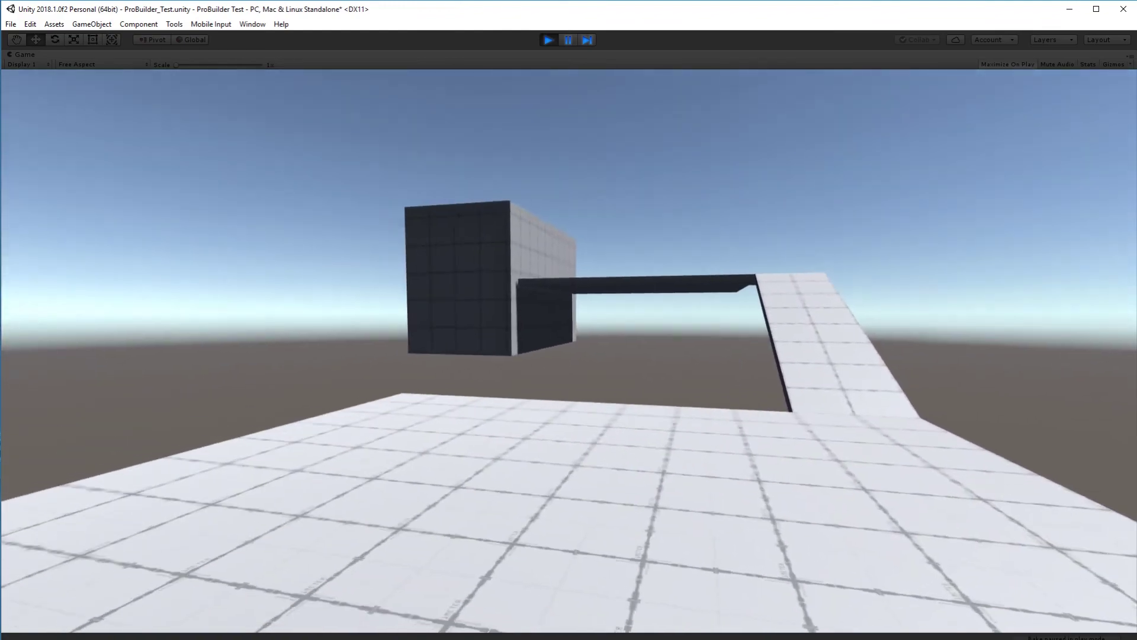
{"action": "key", "text": "w"}
{"action": "key", "text": "w"}
{"action": "key", "text": "w"}
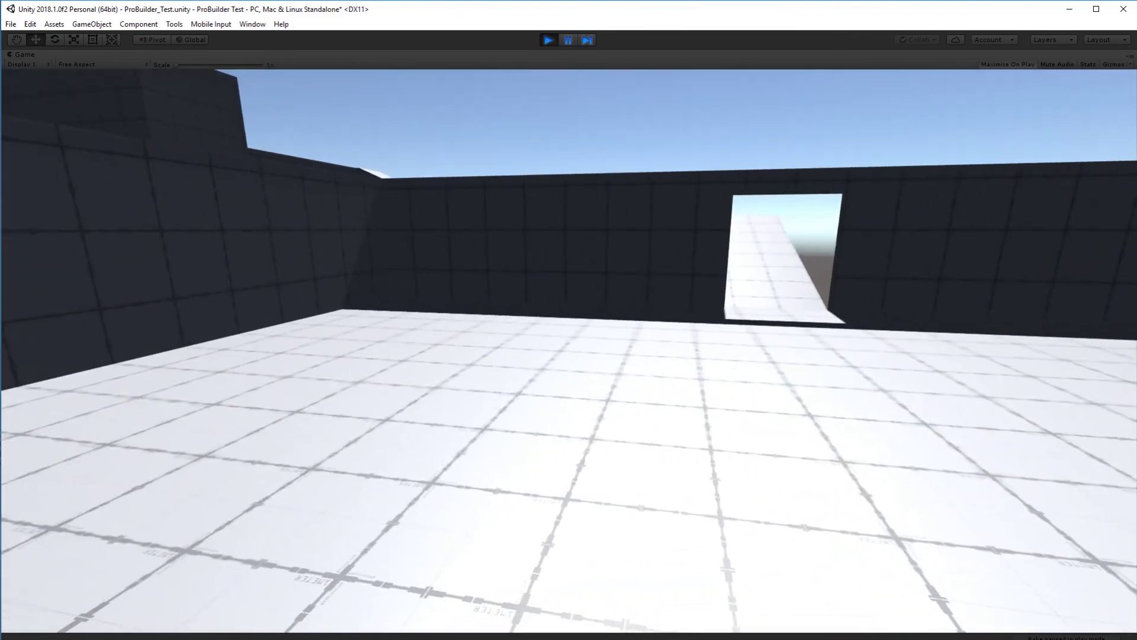
{"action": "key", "text": "w"}
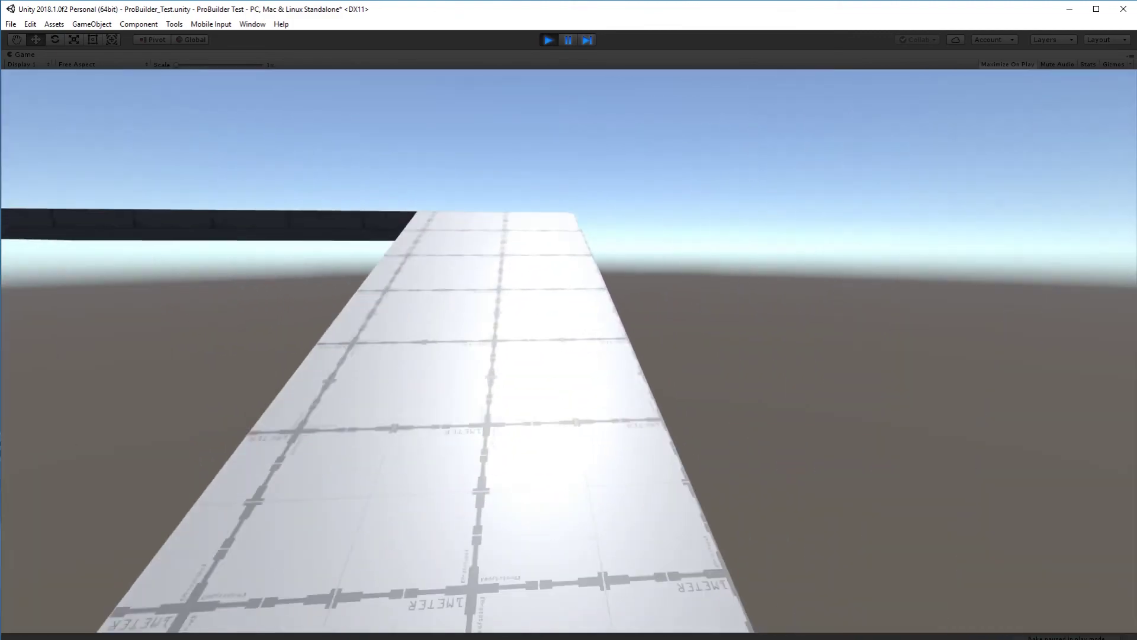
{"action": "key", "text": "w"}
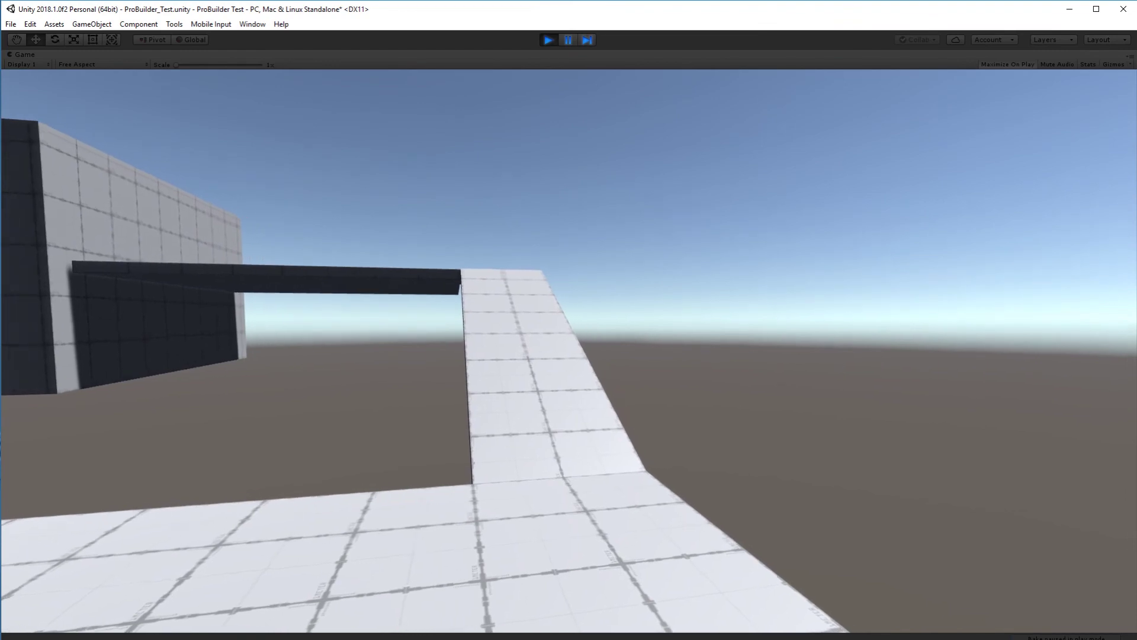
{"action": "key", "text": "w"}
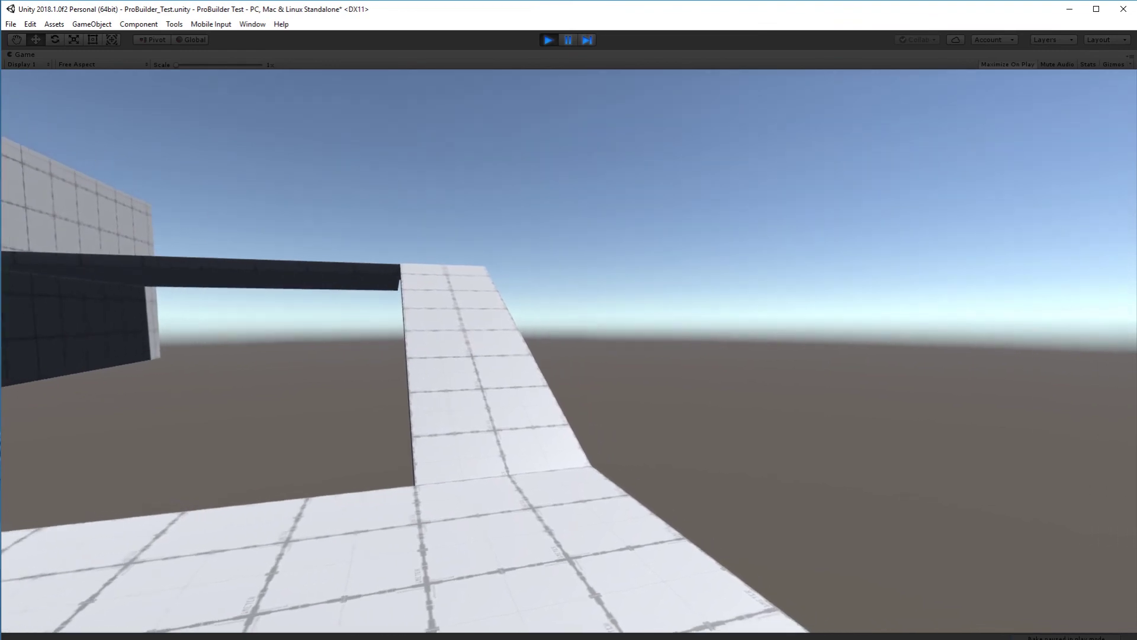
{"action": "key", "text": "w"}
{"action": "key", "text": "w"}
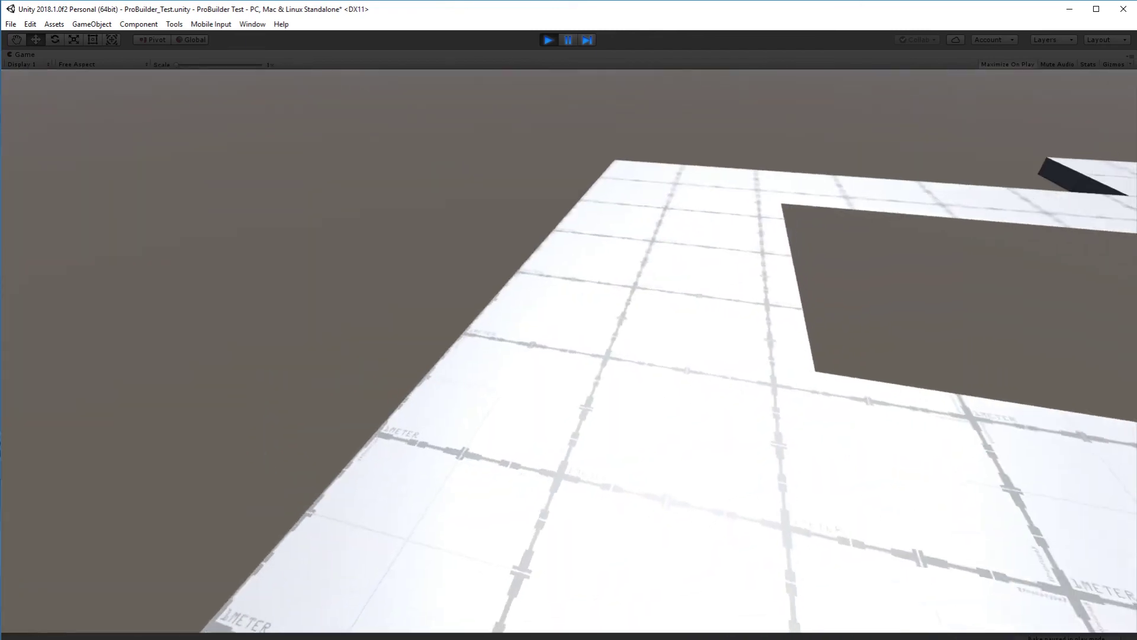
{"action": "key", "text": "w"}
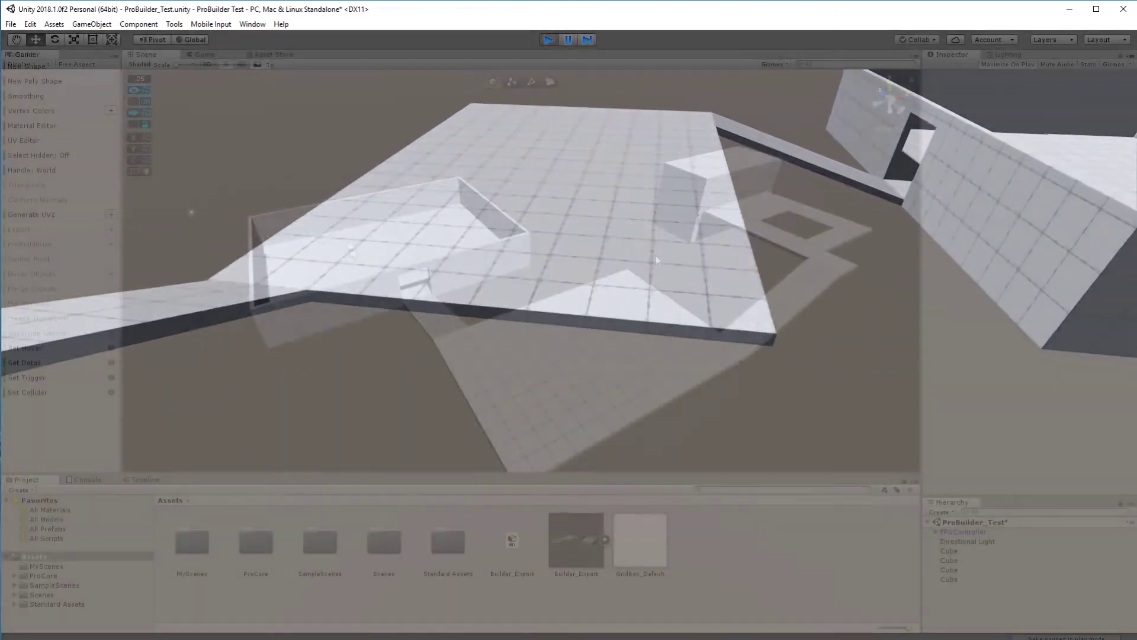